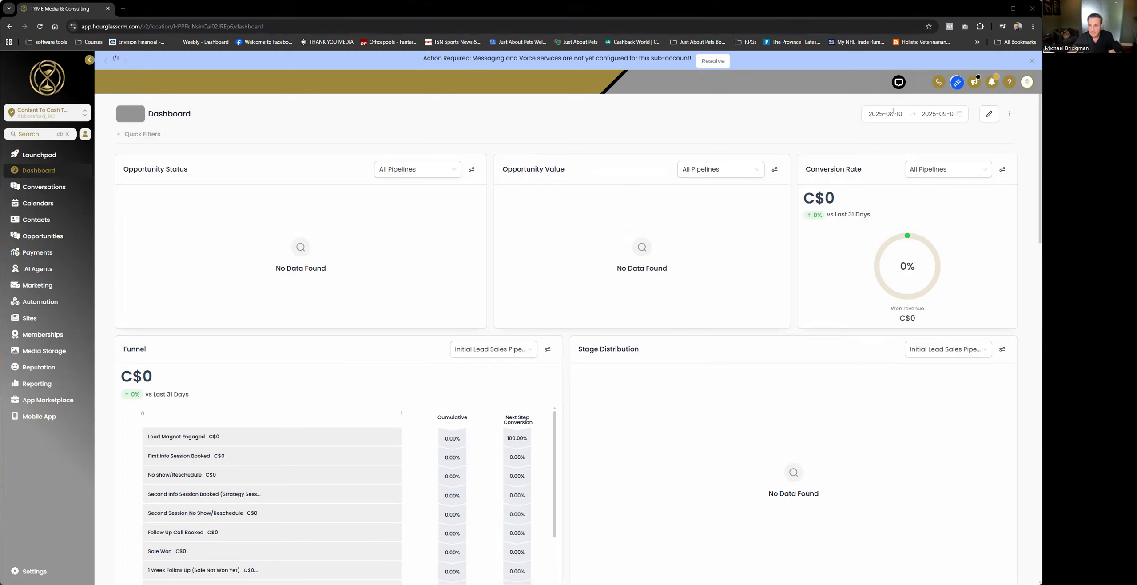
Step: Open the help and chat support widget to view its options, and close it
left_click(899, 82)
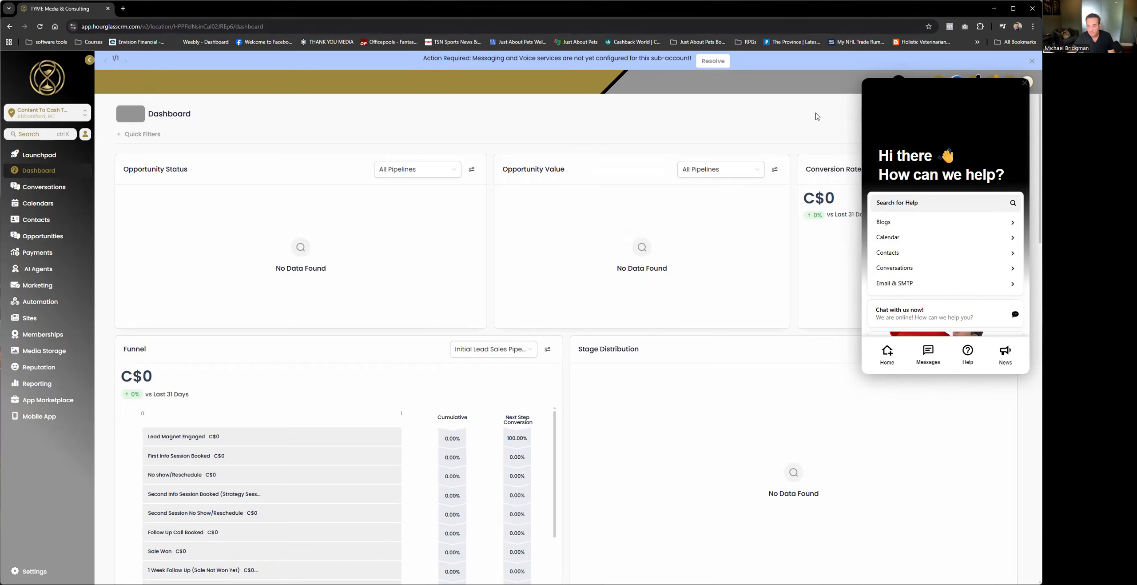
left_click(899, 81)
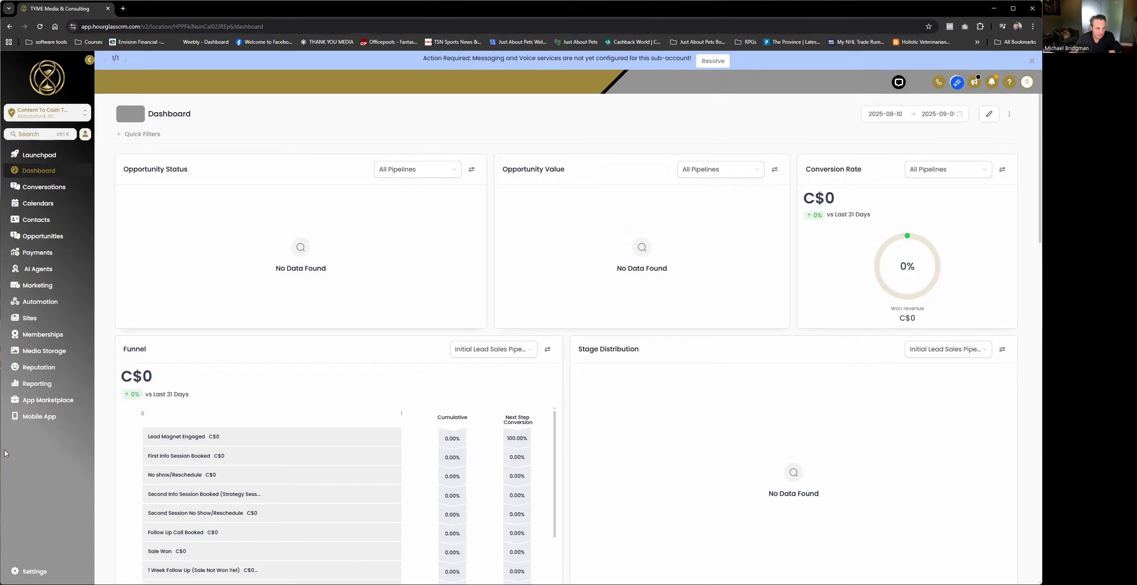
Step: Open the Integrations page in the sub-account settings
left_click(46, 572)
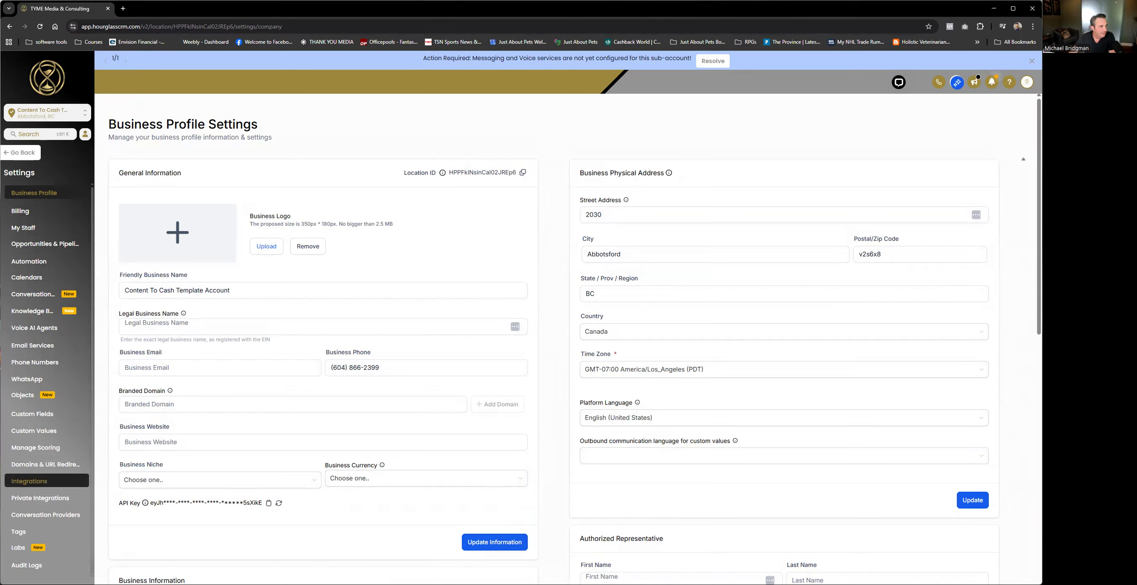
mouse_move(20, 474)
left_mouse_down()
mouse_move(26, 495)
mouse_move(57, 476)
mouse_move(46, 467)
left_mouse_up()
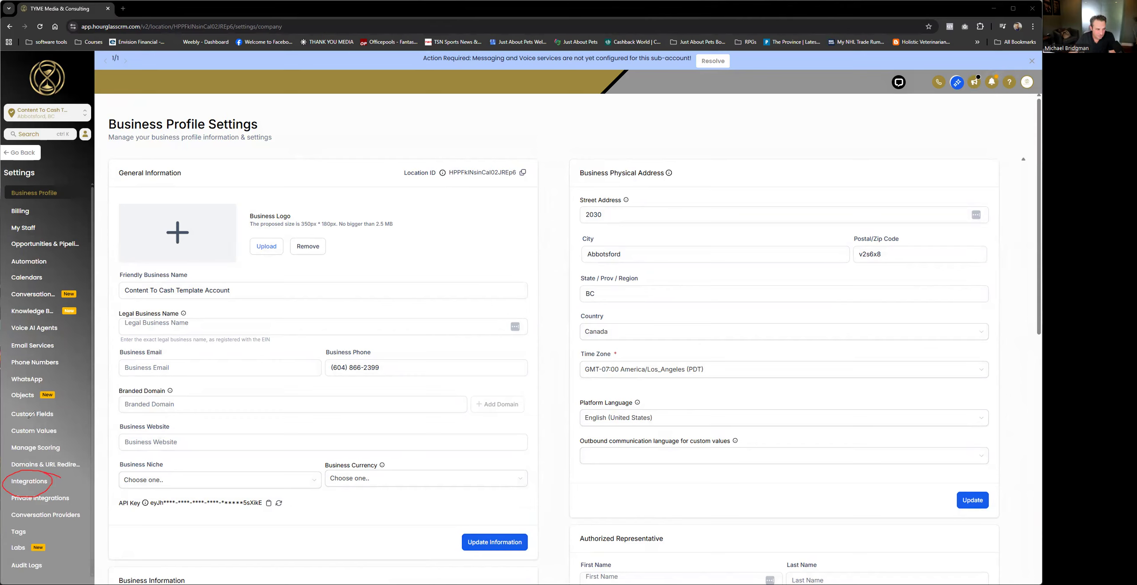
left_click(25, 485)
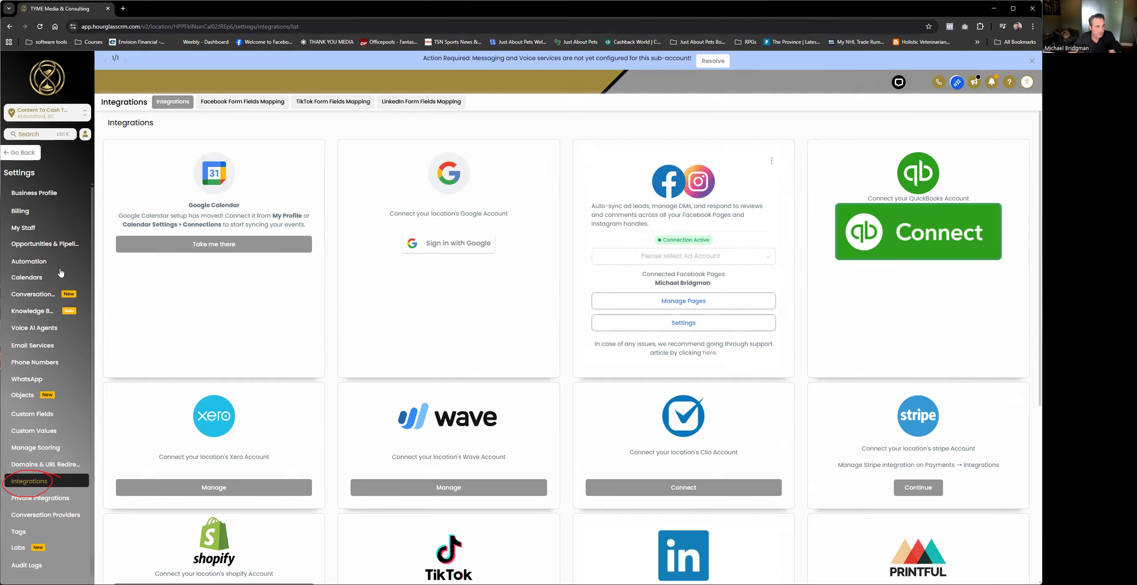
Step: Examine the Facebook and Instagram integration with its connected pages, and look through the other available integrations
mouse_move(583, 151)
left_mouse_down()
mouse_move(620, 364)
mouse_move(794, 360)
left_mouse_up()
mouse_move(792, 322)
left_mouse_down()
mouse_move(790, 131)
mouse_move(568, 148)
left_mouse_up()
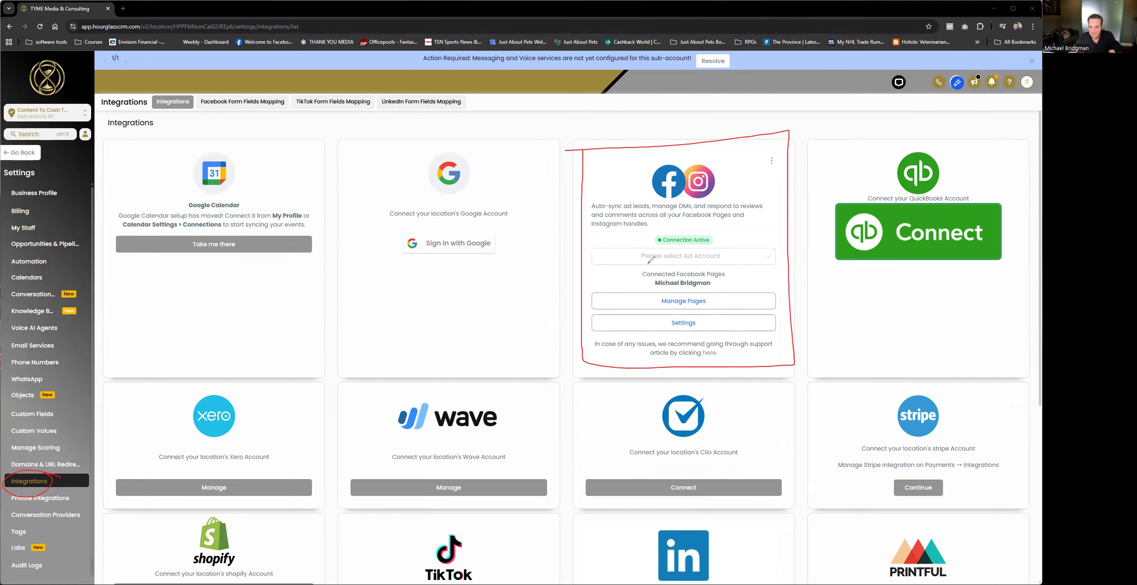
mouse_move(694, 264)
left_mouse_down()
mouse_move(607, 292)
mouse_move(638, 244)
left_mouse_up()
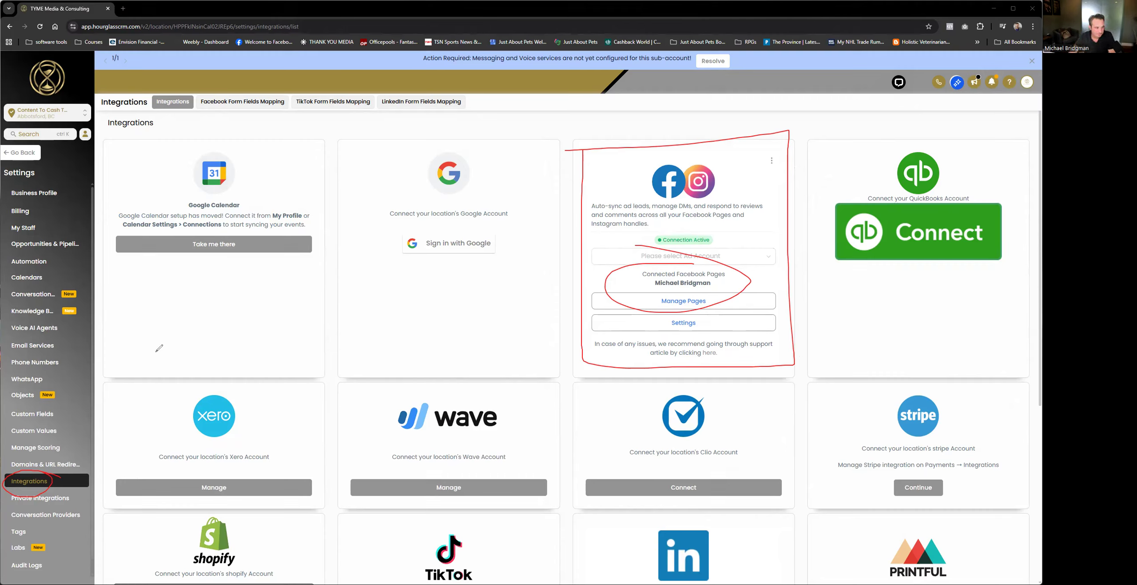
left_click(29, 395)
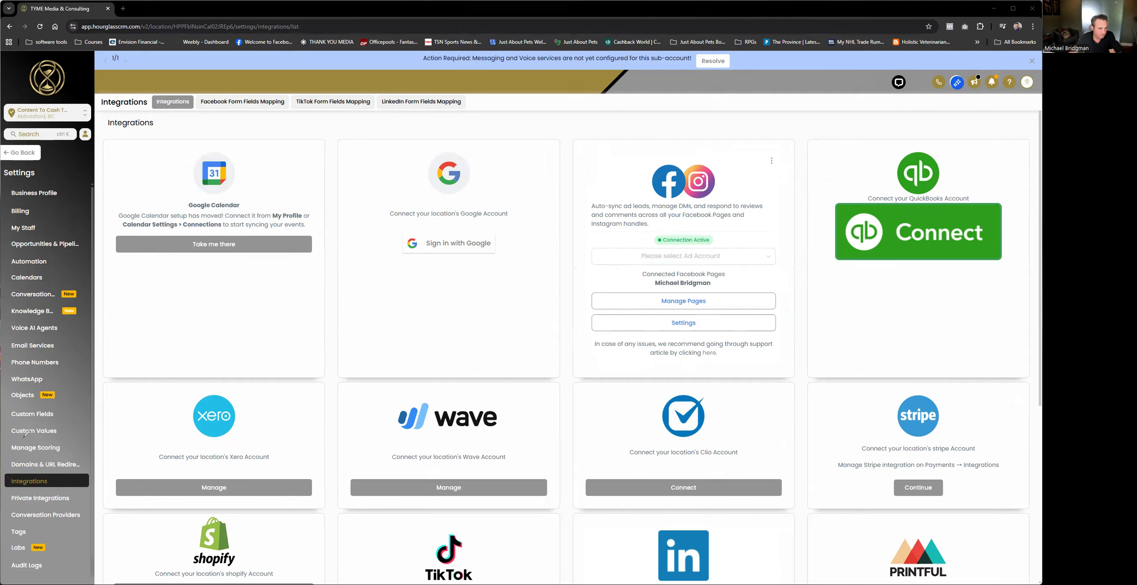
scroll(649, 401, "down", 1)
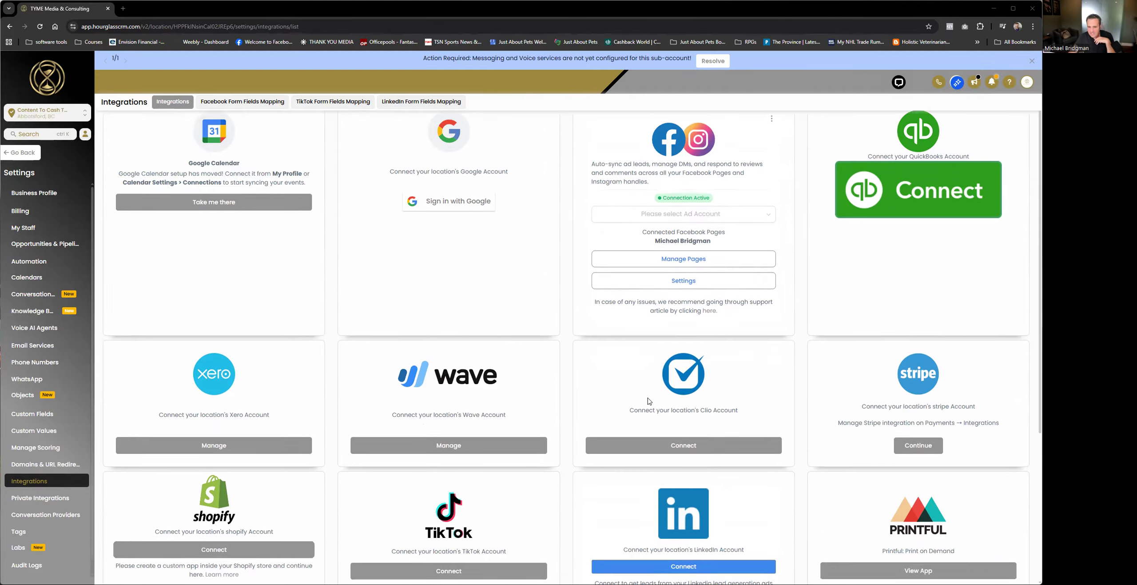
scroll(649, 402, "down", 2)
scroll(649, 401, "down", 1)
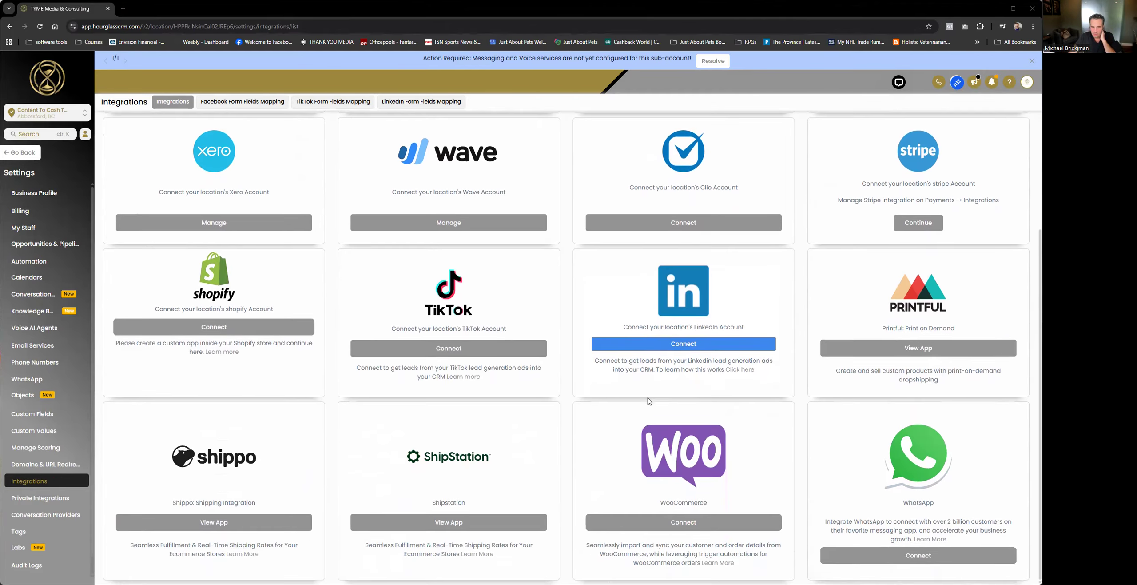
scroll(687, 470, "up", 4)
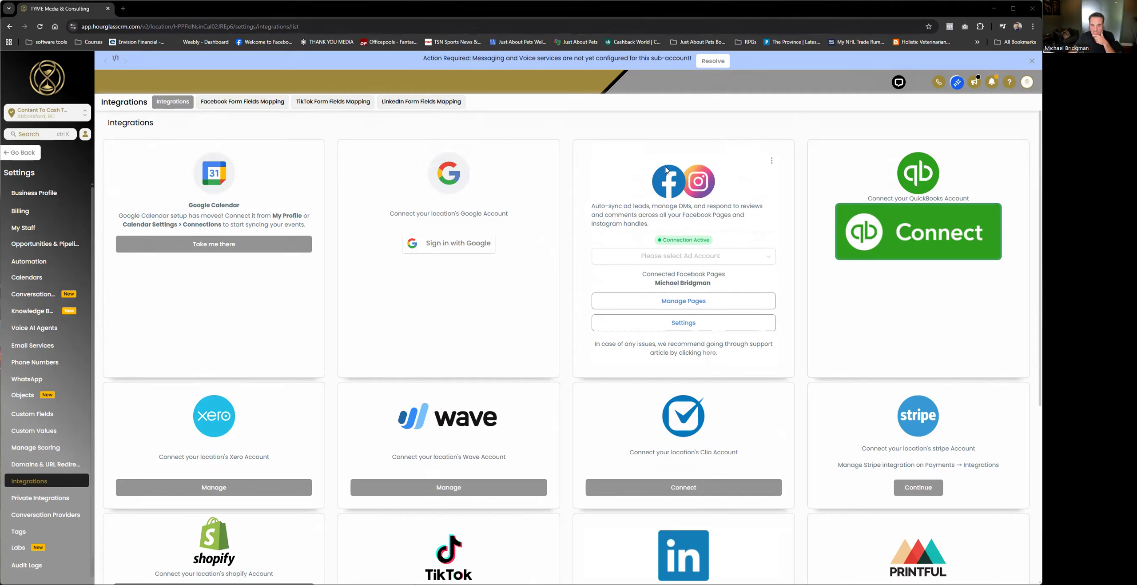
Step: Leave the settings and examine the Facebook and Instagram connection options in the Marketing Social Planner
left_click(14, 153)
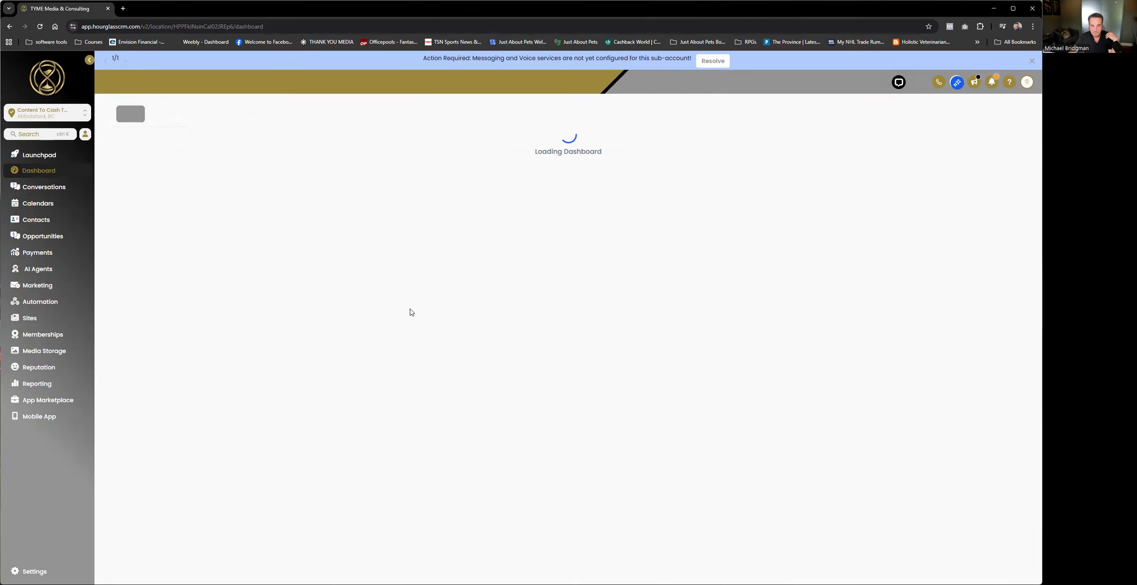
left_click(37, 285)
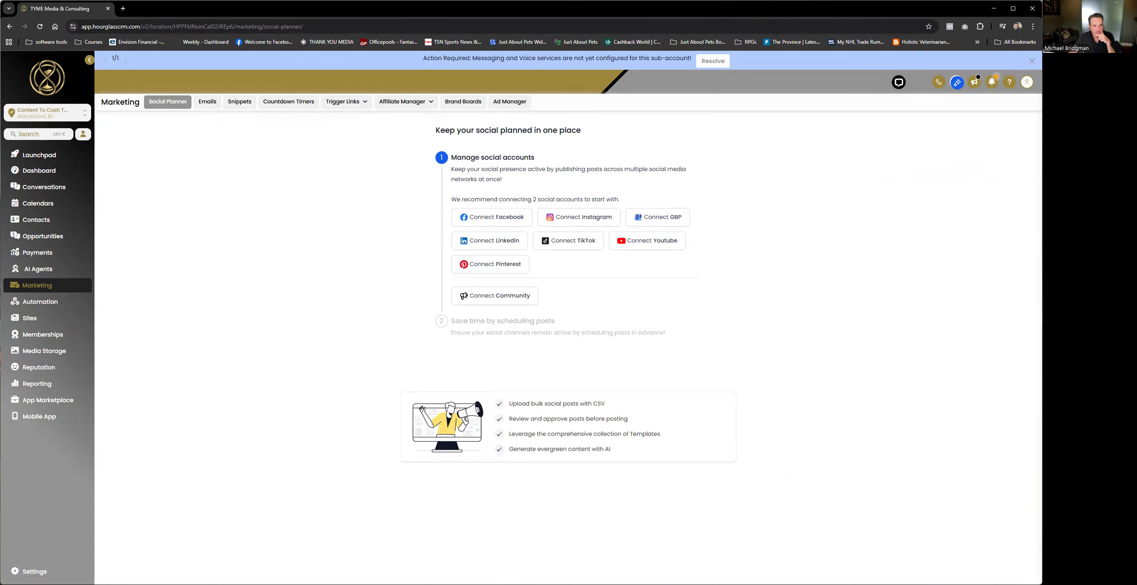
mouse_move(437, 230)
left_mouse_down()
mouse_move(509, 186)
mouse_move(446, 216)
left_mouse_up()
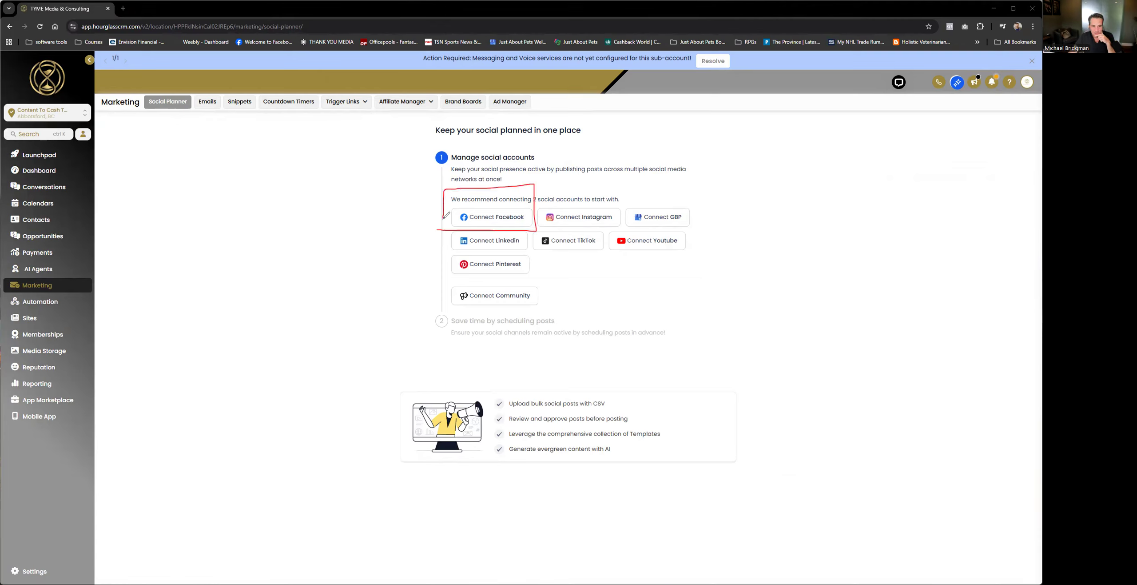
mouse_move(536, 201)
left_mouse_down()
mouse_move(537, 231)
mouse_move(631, 198)
mouse_move(543, 202)
left_mouse_up()
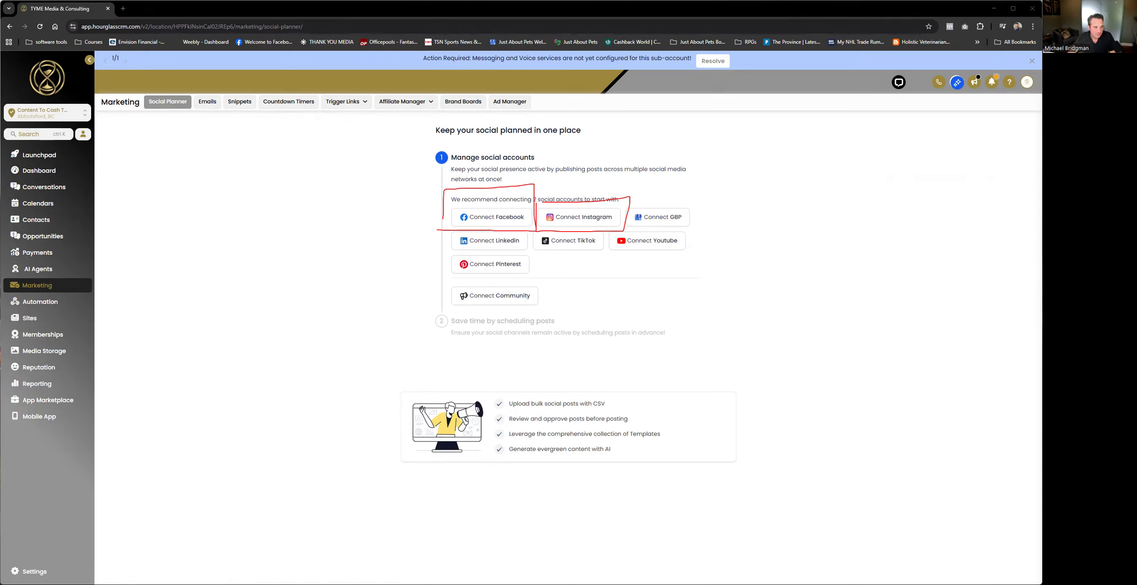
key("Escape")
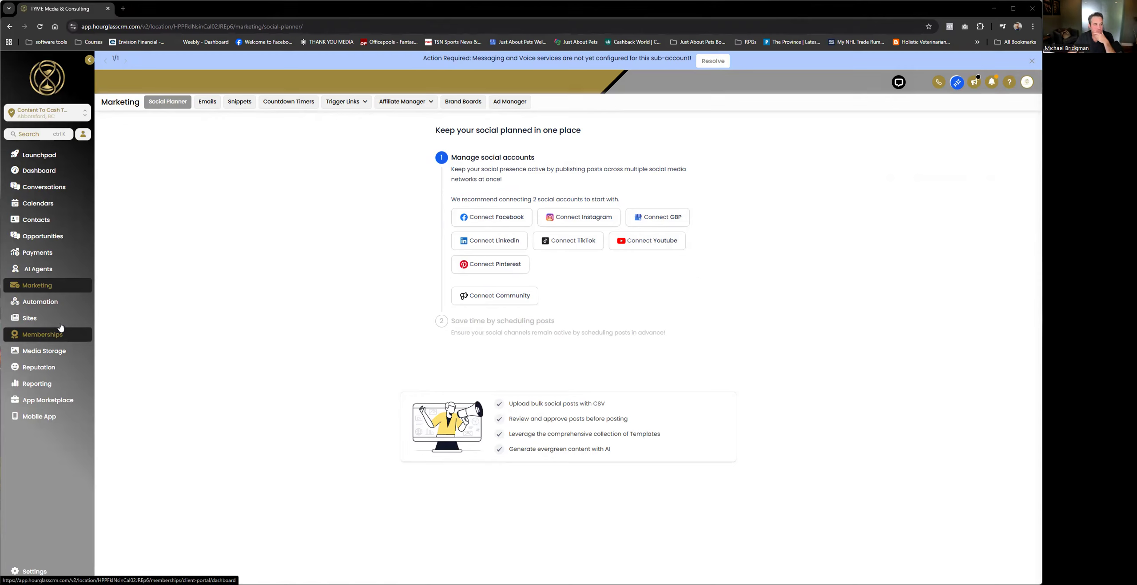
Step: View the stages of the Initial Lead Sales Pipeline in Opportunities
left_click(44, 239)
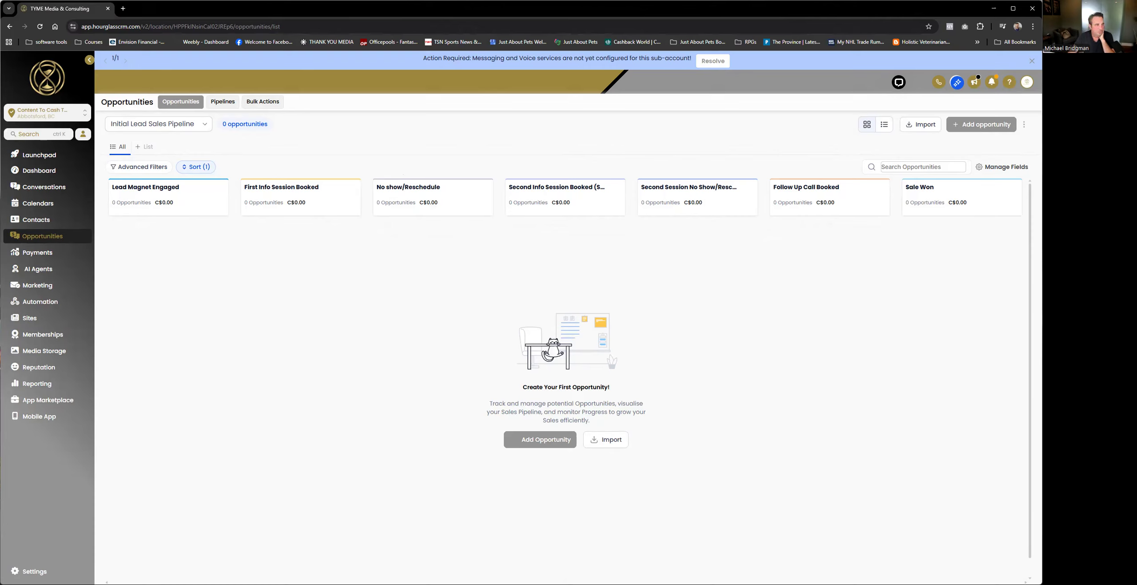
mouse_move(145, 245)
left_mouse_down()
mouse_move(959, 236)
mouse_move(943, 261)
left_mouse_up()
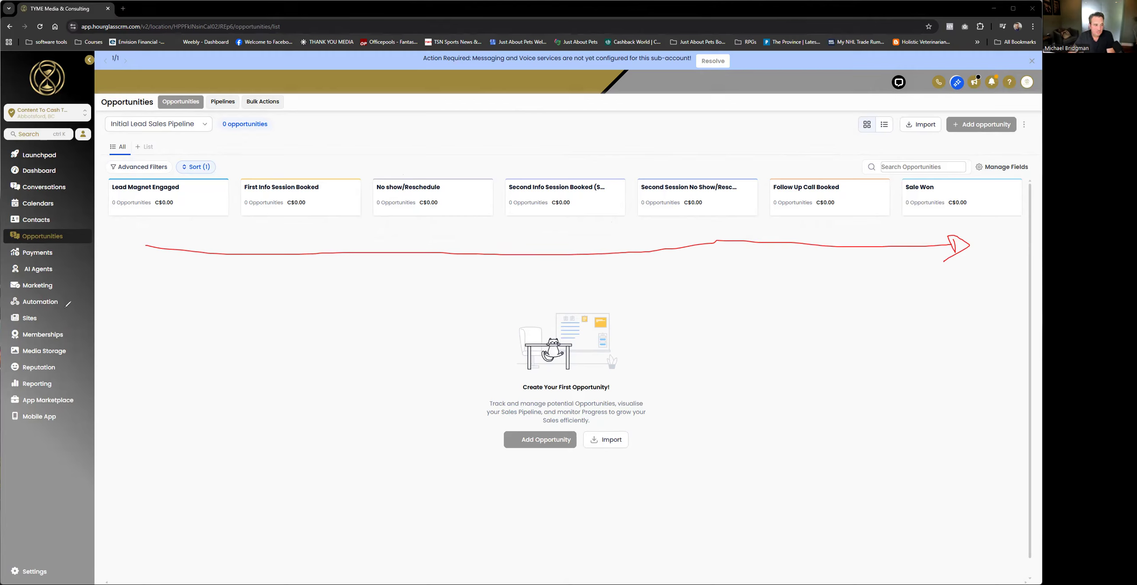
key("ctrl+z")
key("ctrl+z")
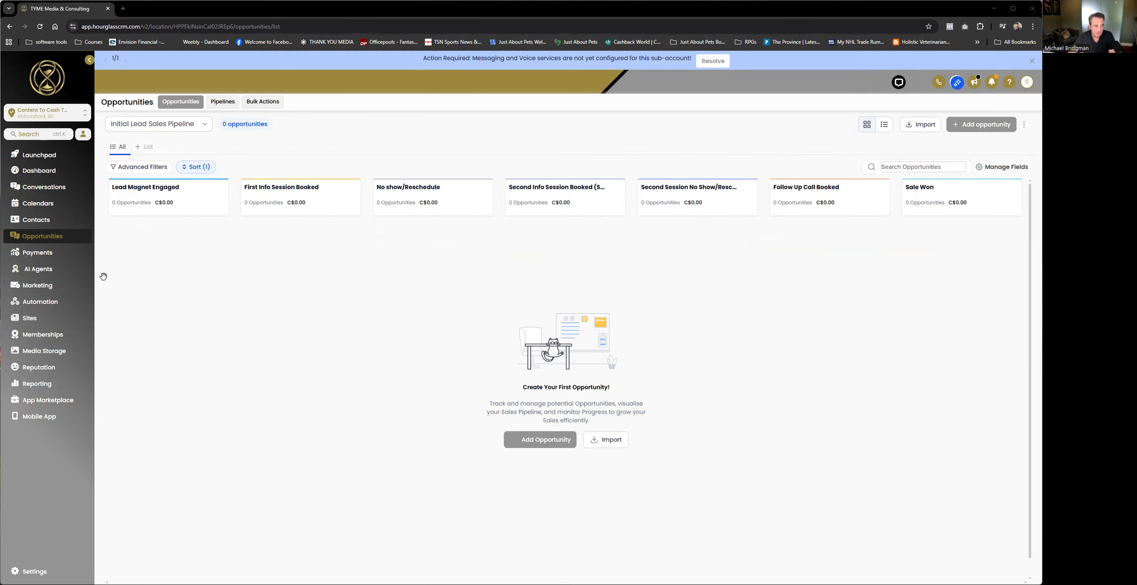
Step: Look through the workflows in the Pipeline Stages automation folder and return to the main workflow list
left_click(62, 302)
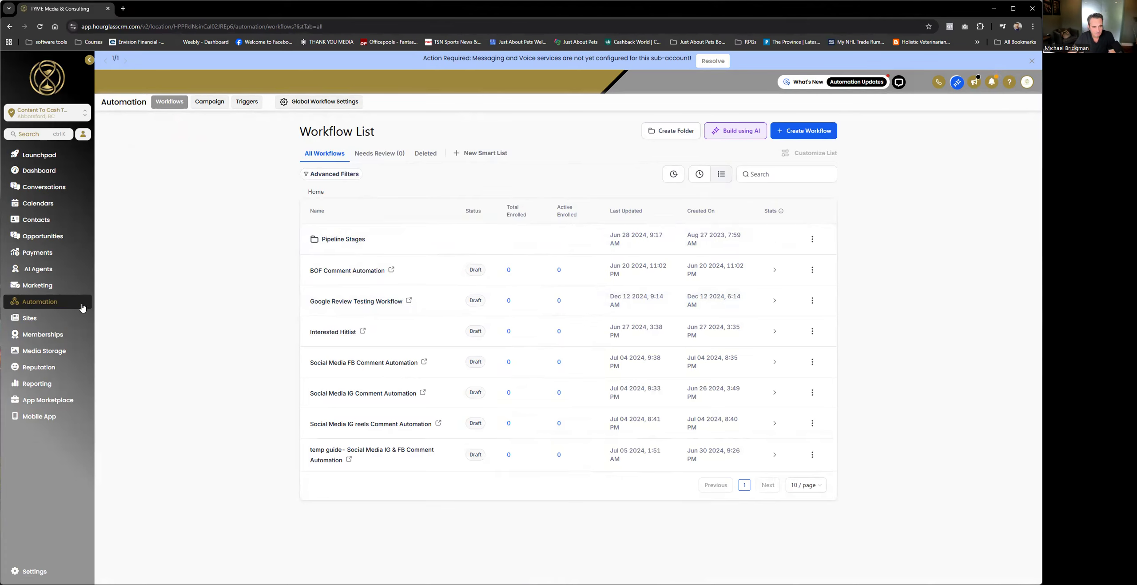
left_click(347, 240)
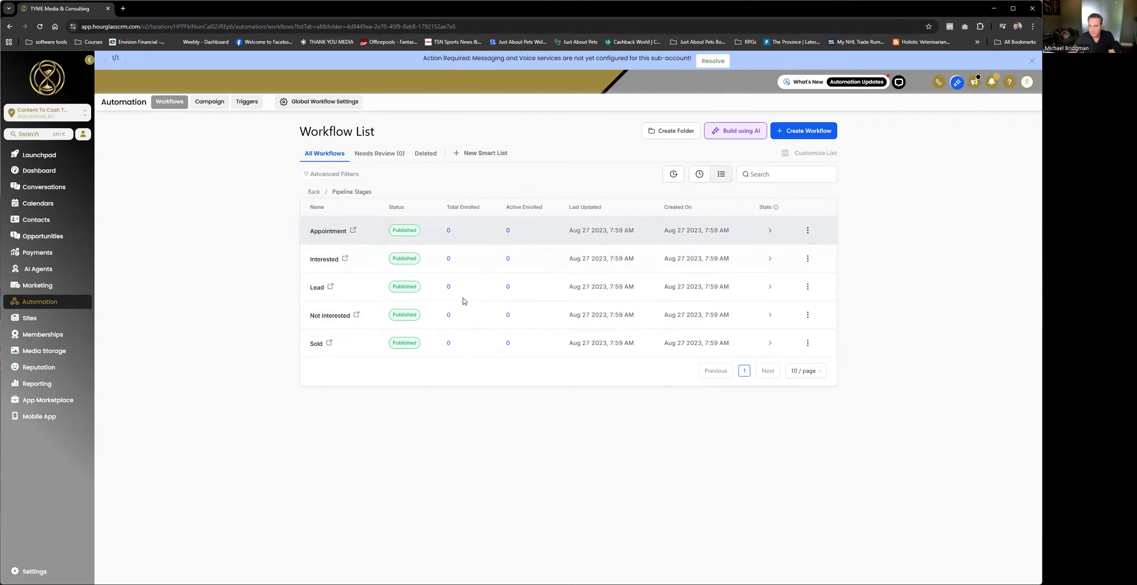
left_click(313, 192)
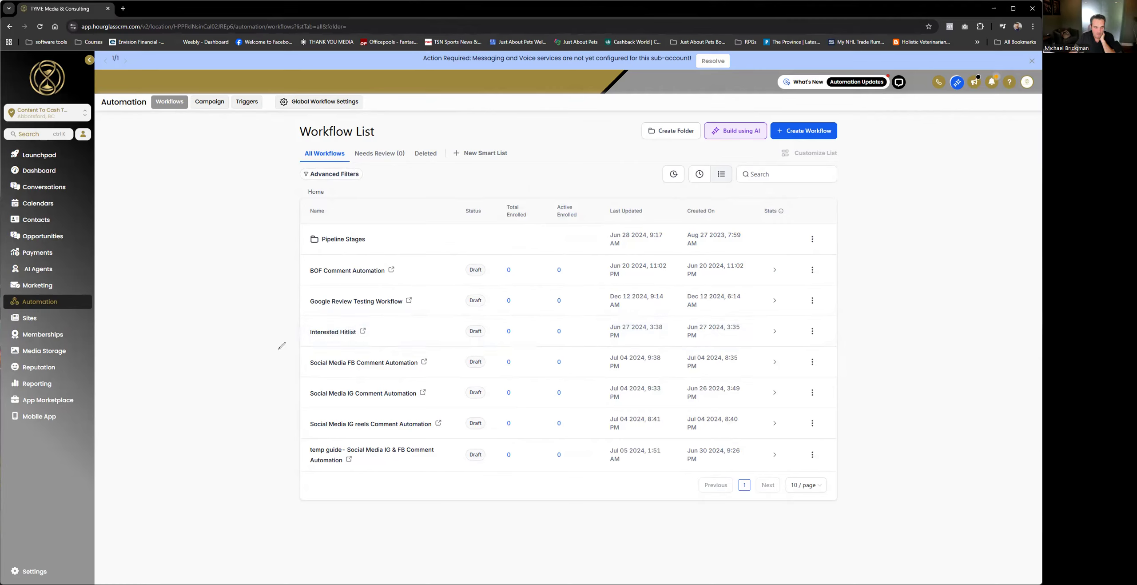
Step: Open the Social Media FB Comment Automation workflow and look over its sequence of actions
mouse_move(282, 347)
left_mouse_down()
mouse_move(285, 426)
mouse_move(298, 443)
mouse_move(445, 441)
mouse_move(459, 375)
mouse_move(444, 338)
mouse_move(279, 341)
left_mouse_up()
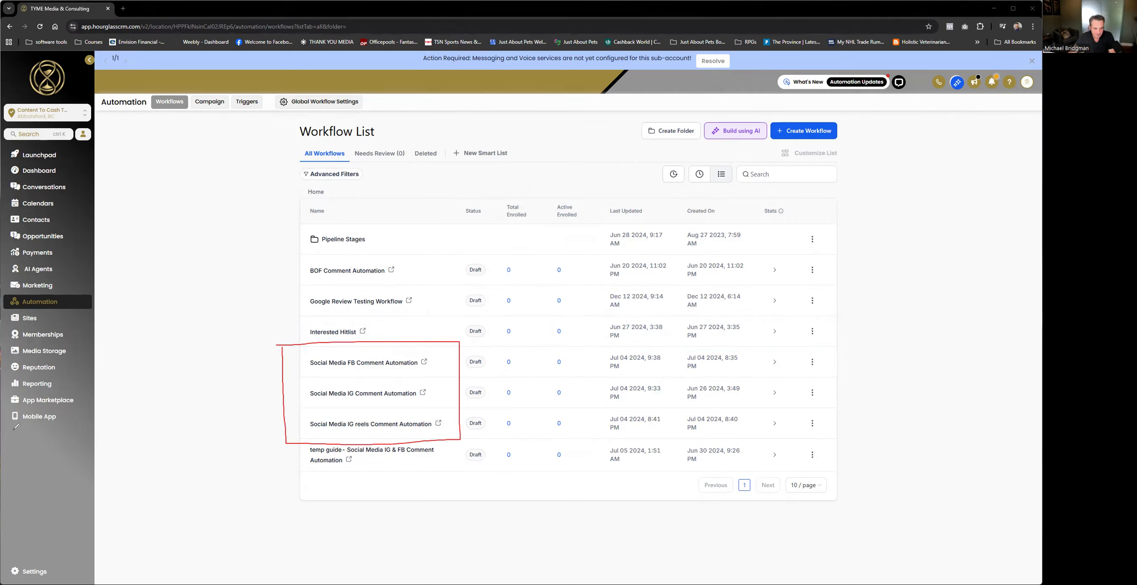
key("Escape")
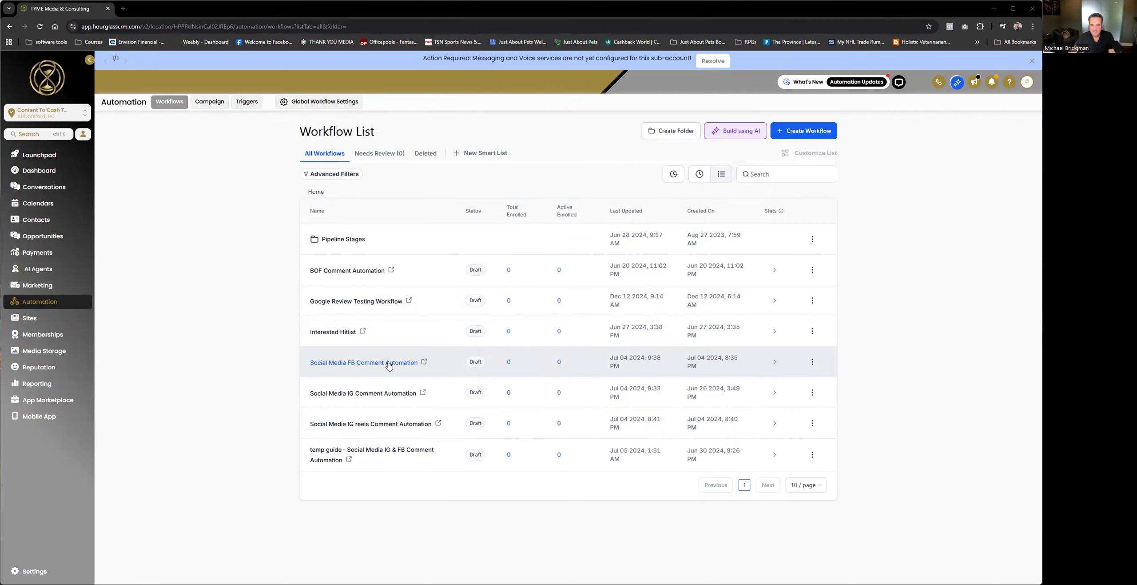
left_click(389, 366)
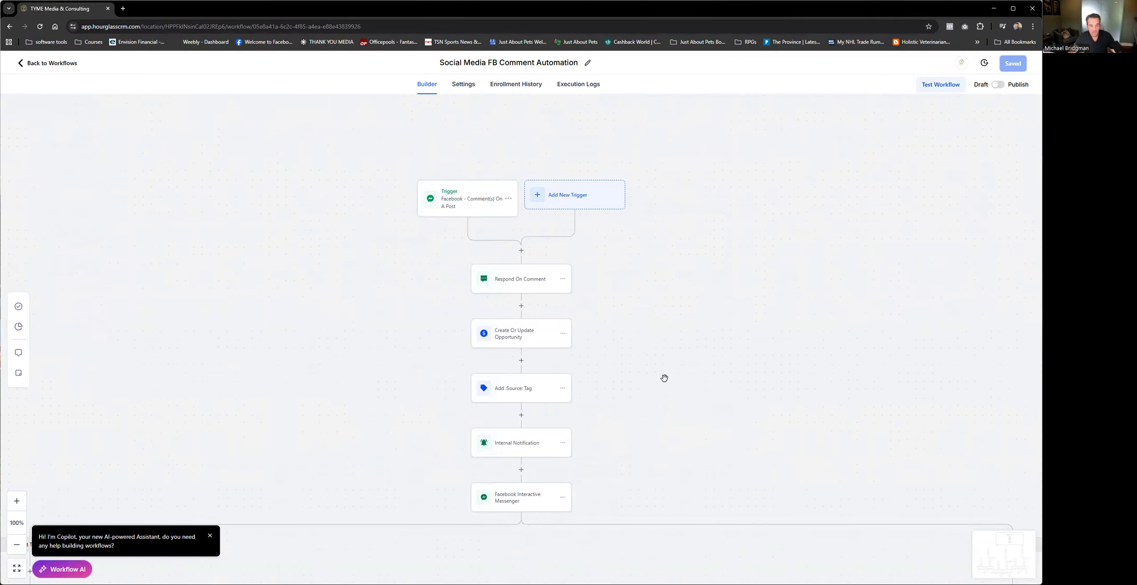
scroll(661, 377, "down", 2)
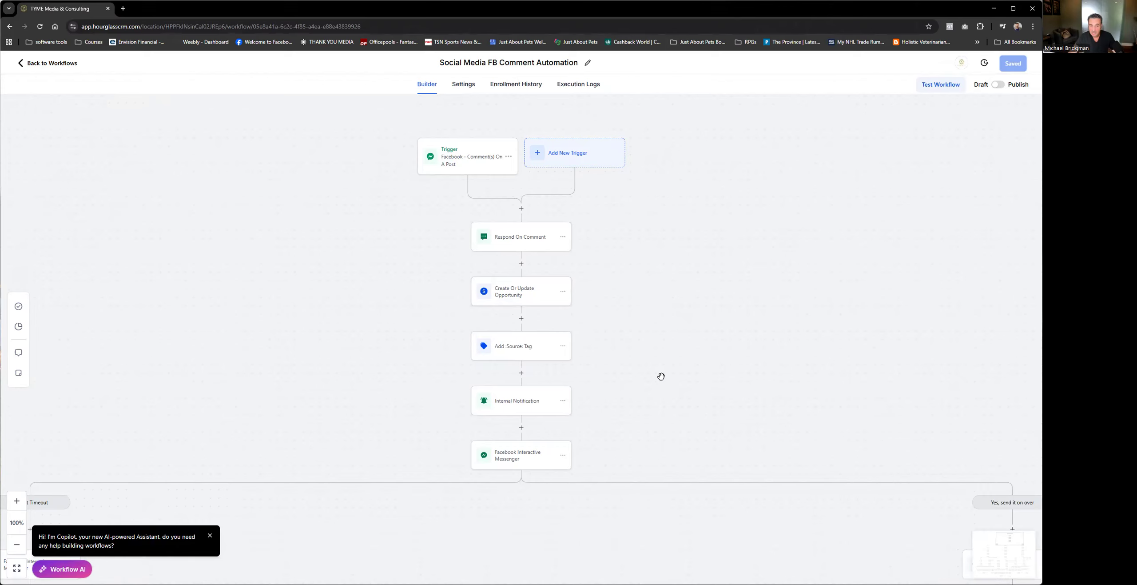
scroll(661, 376, "up", 2)
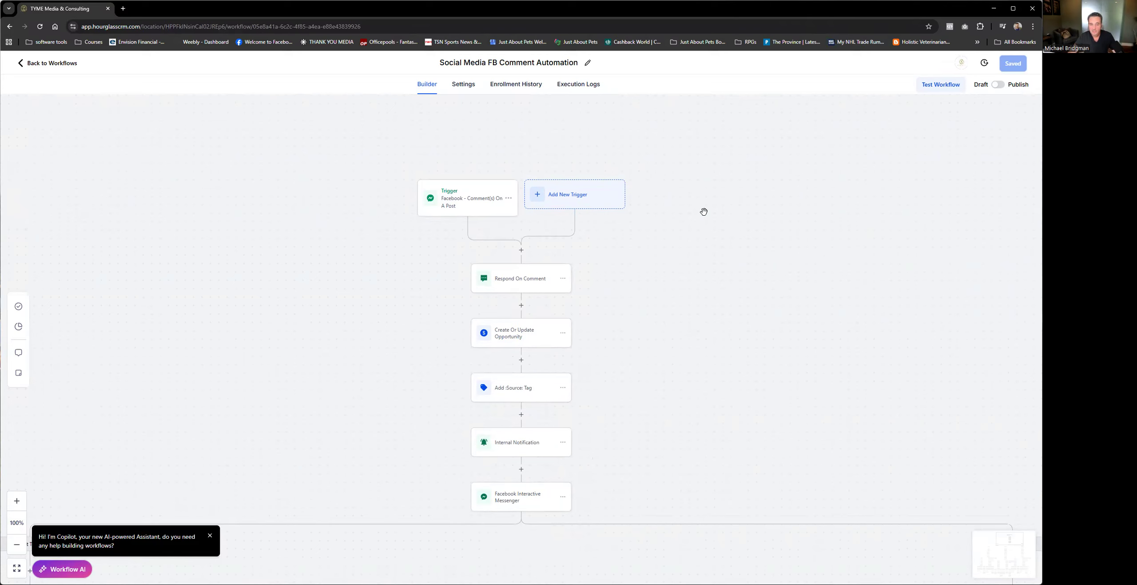
Step: Filter the Facebook comment trigger to the connected page and set its post type to Published Post
left_click(465, 207)
left_click(927, 246)
left_click(911, 245)
left_click(906, 272)
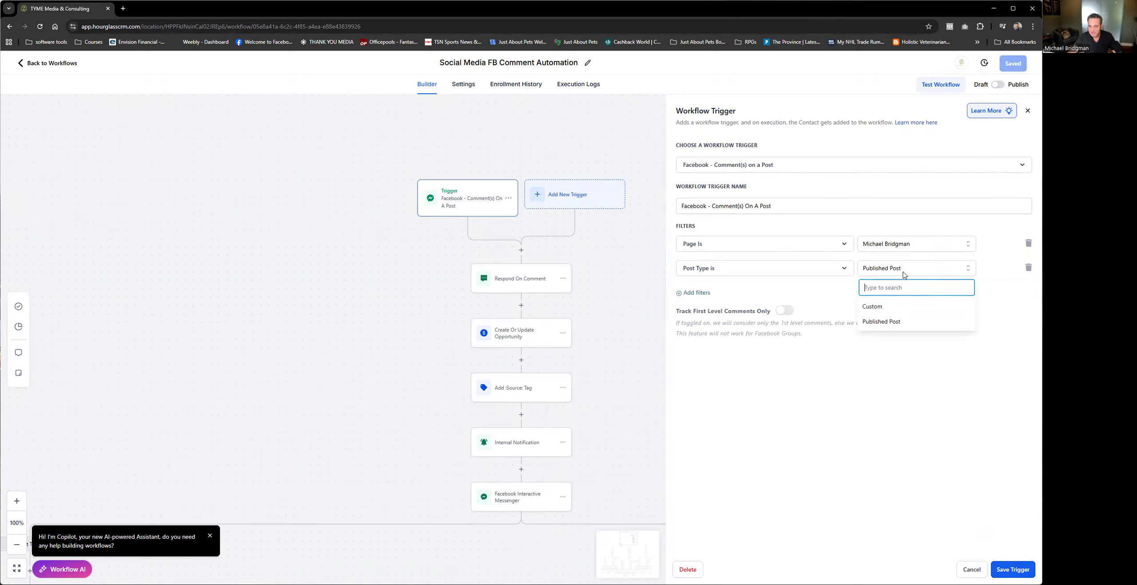
left_click(887, 323)
Step: Set the trigger's post filter to "What's Better... $8.20 per lead or $16.51 per lead... (08-Sep-2025)"
left_click(906, 293)
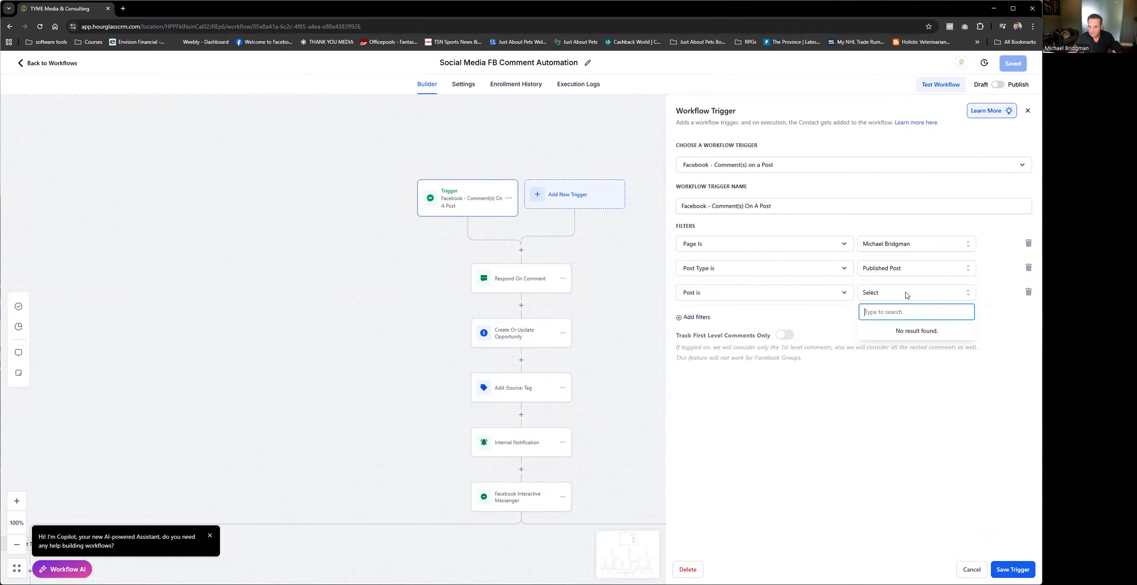
left_click(832, 373)
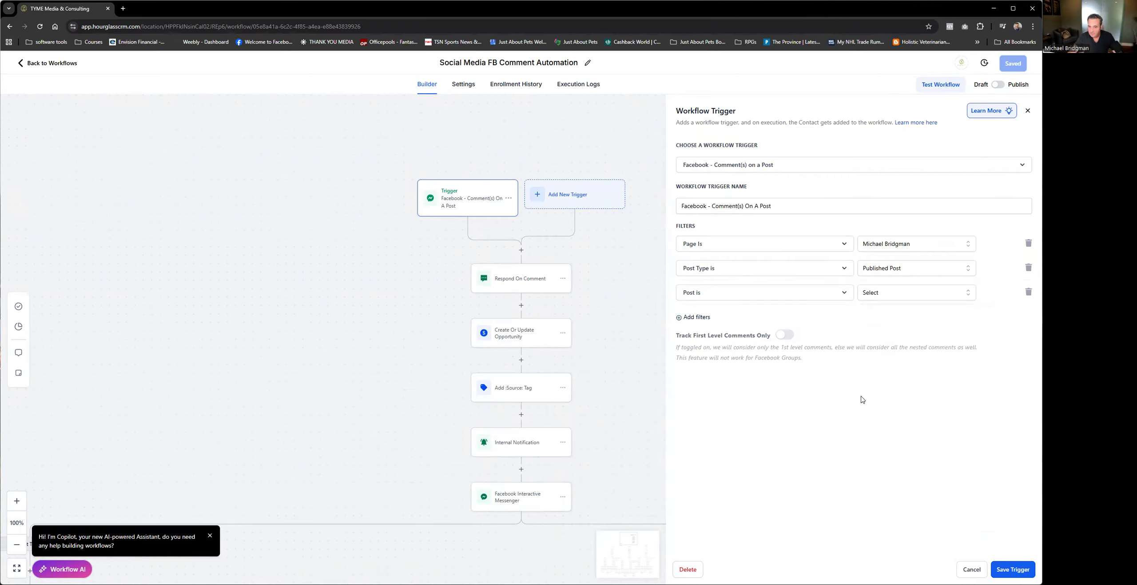
left_click(901, 292)
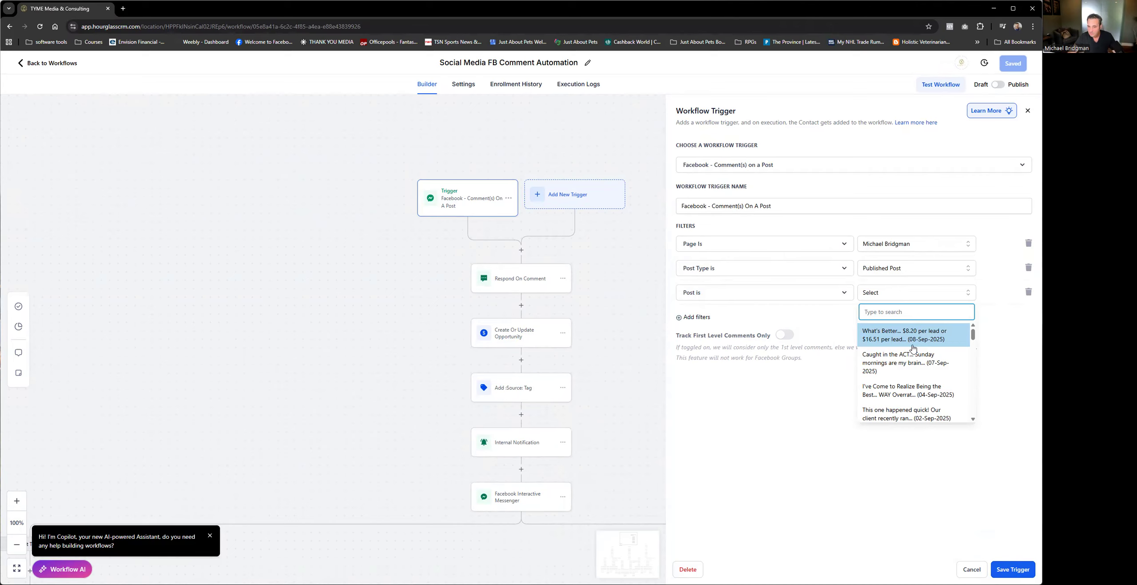
scroll(913, 348, "down", 2)
scroll(910, 354, "down", 3)
left_click(772, 425)
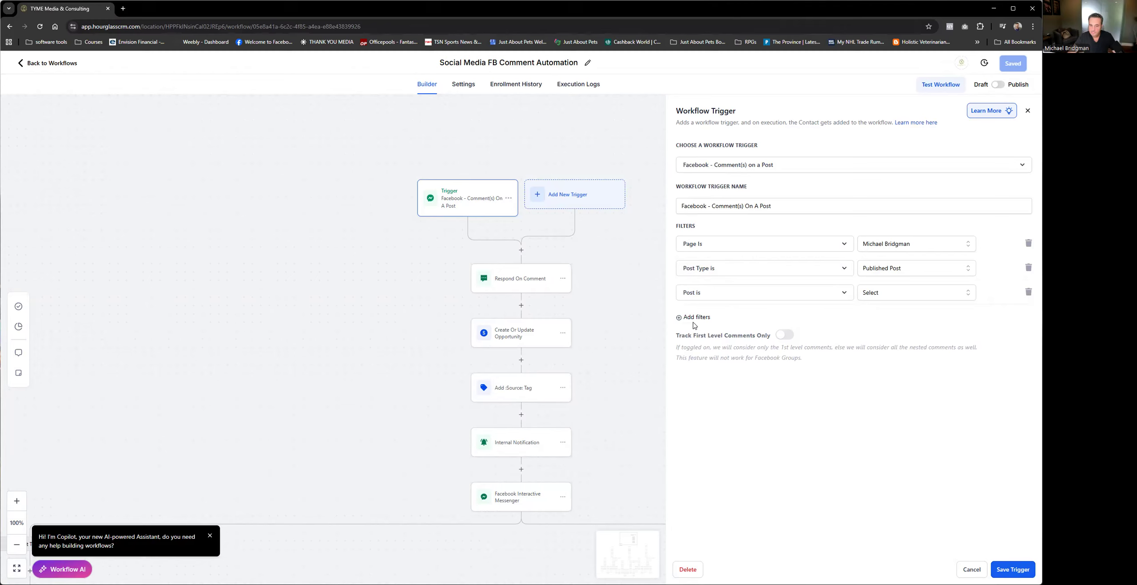
left_click(874, 293)
left_click(893, 332)
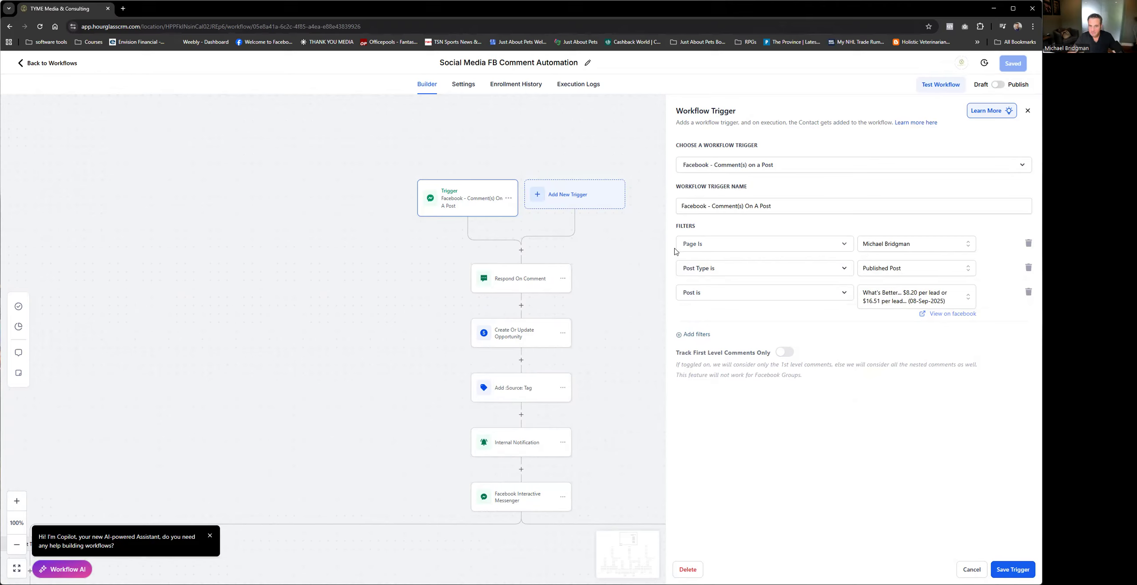
Step: Add a Contains Phrase filter with LEADS, Leads and leads to the Facebook comment trigger, and discard the trigger changes
left_click(689, 336)
left_click(726, 336)
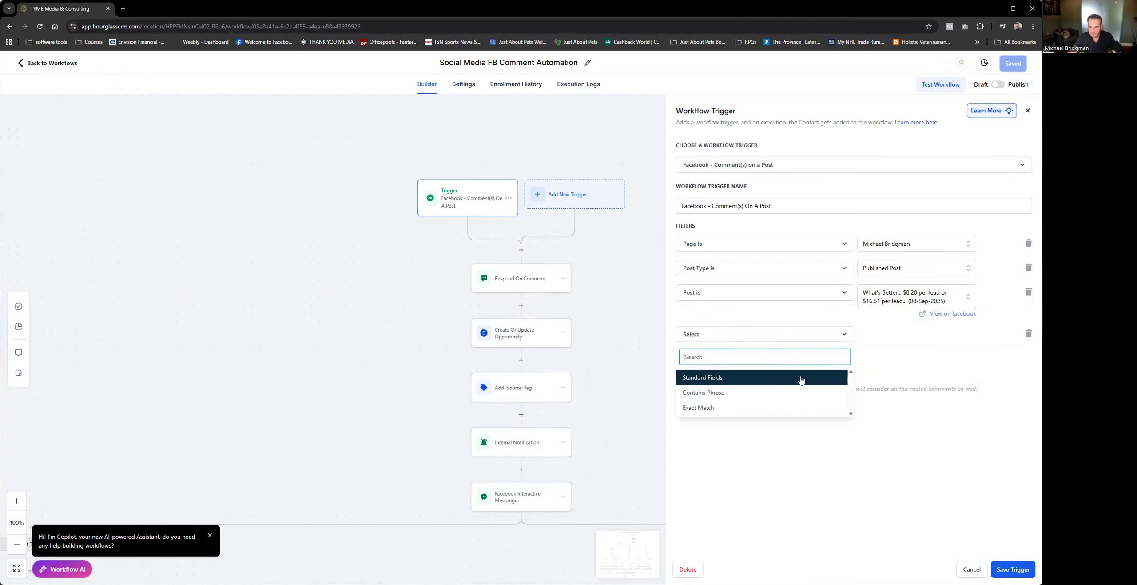
left_click(715, 394)
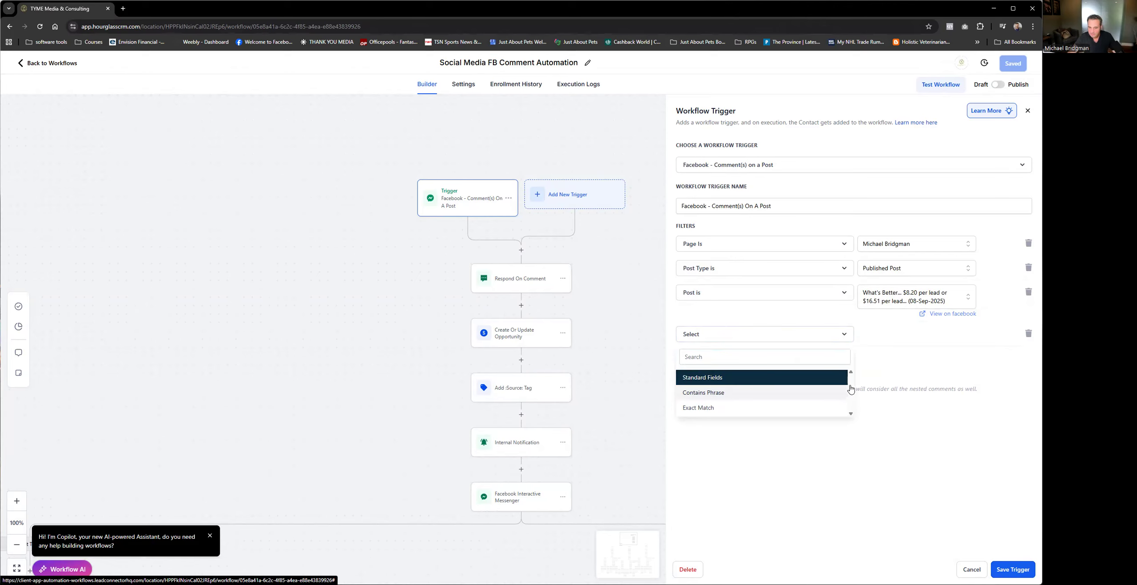
left_click(905, 340)
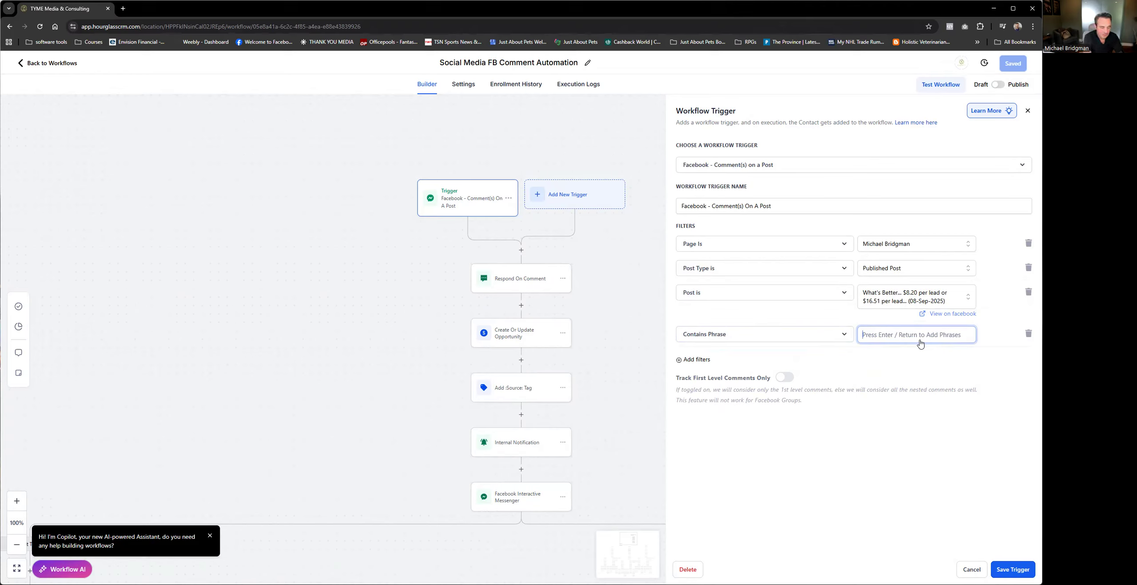
type("LEADS")
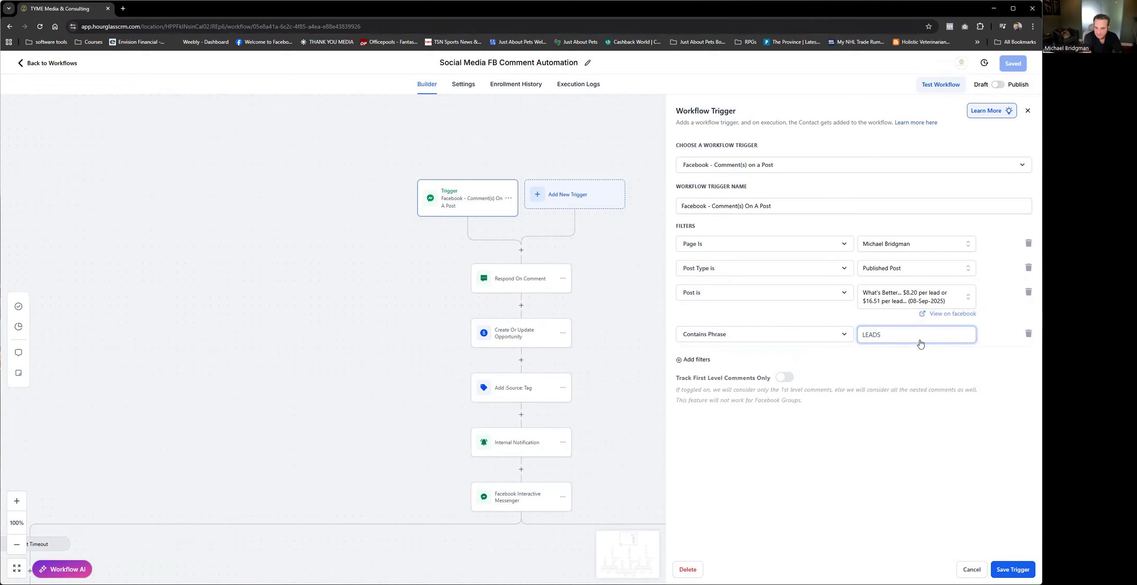
key("Return")
key("Return")
type("leads")
key("Return")
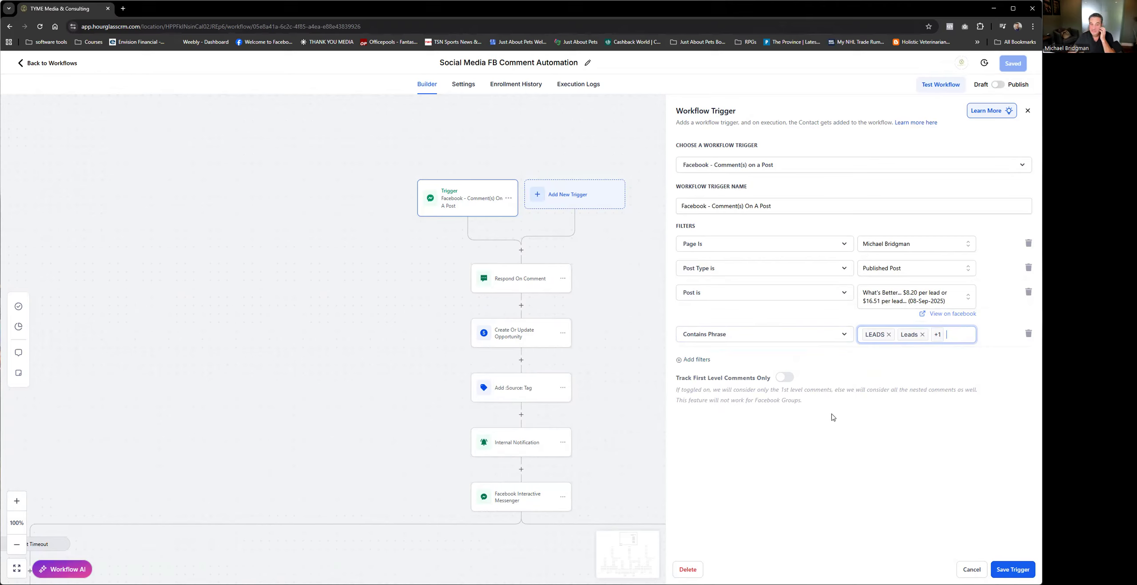
left_click(971, 570)
left_click(577, 346)
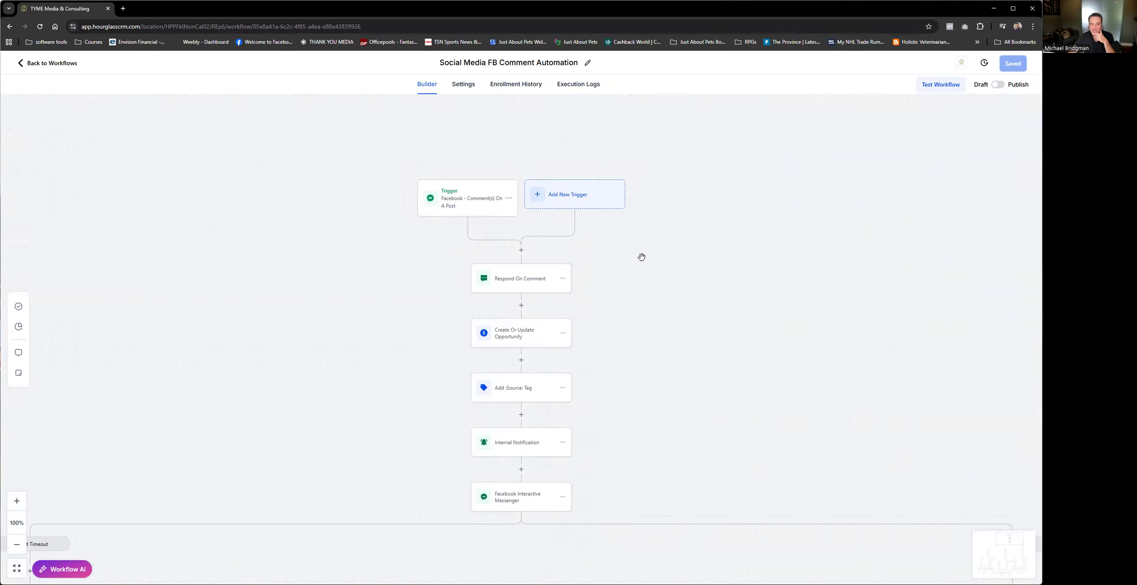
Step: Look through the workflow's Default Timeout and "Yes" reply branches down to the Reply 1 or 2 conditions
scroll(647, 314, "down", 2)
scroll(647, 314, "down", 1)
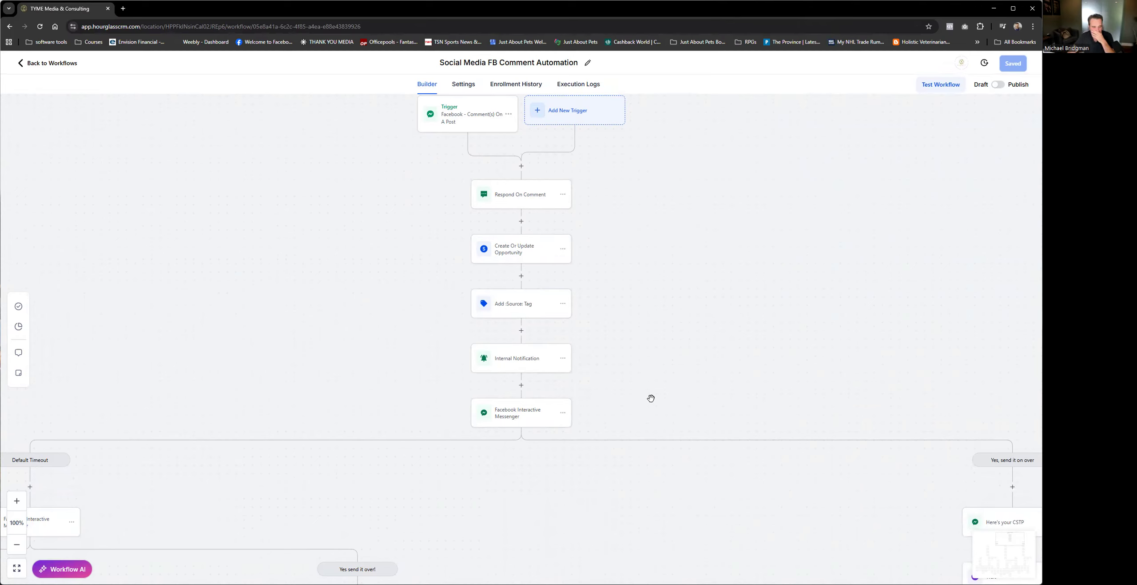
scroll(583, 463, "down", 3)
scroll(583, 463, "down", 1)
left_click_drag(605, 482, 586, 224)
scroll(607, 338, "down", 1)
left_click_drag(627, 335, 629, 294)
left_click_drag(257, 289, 250, 351)
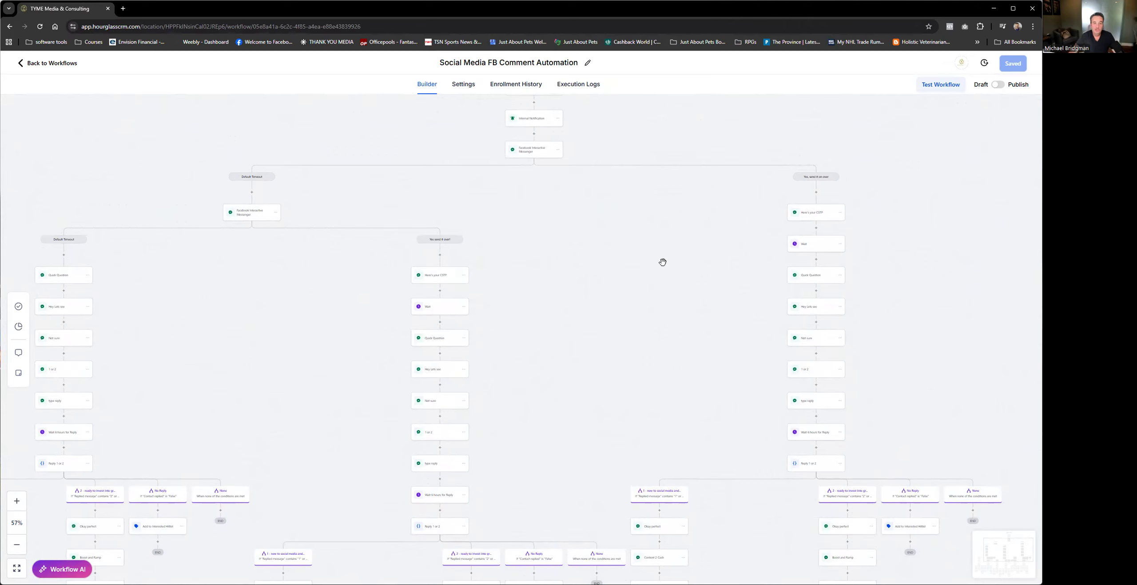
Step: Return to the workflow list and duplicate Social Media FB Comment Automation as "Copy - Social Media FB Comment Automation"
left_click(49, 66)
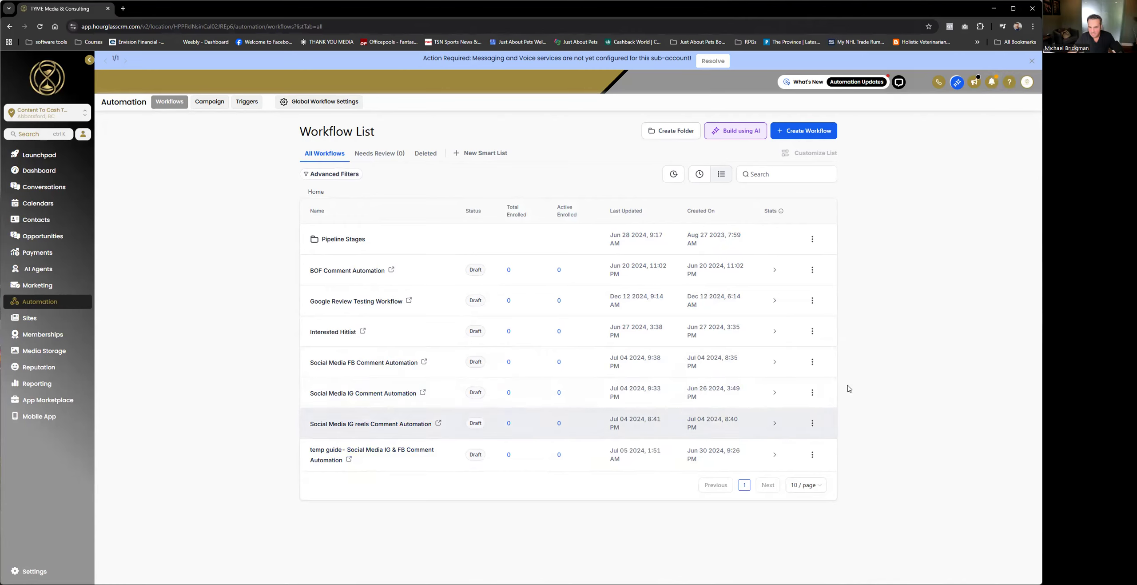
left_click(813, 362)
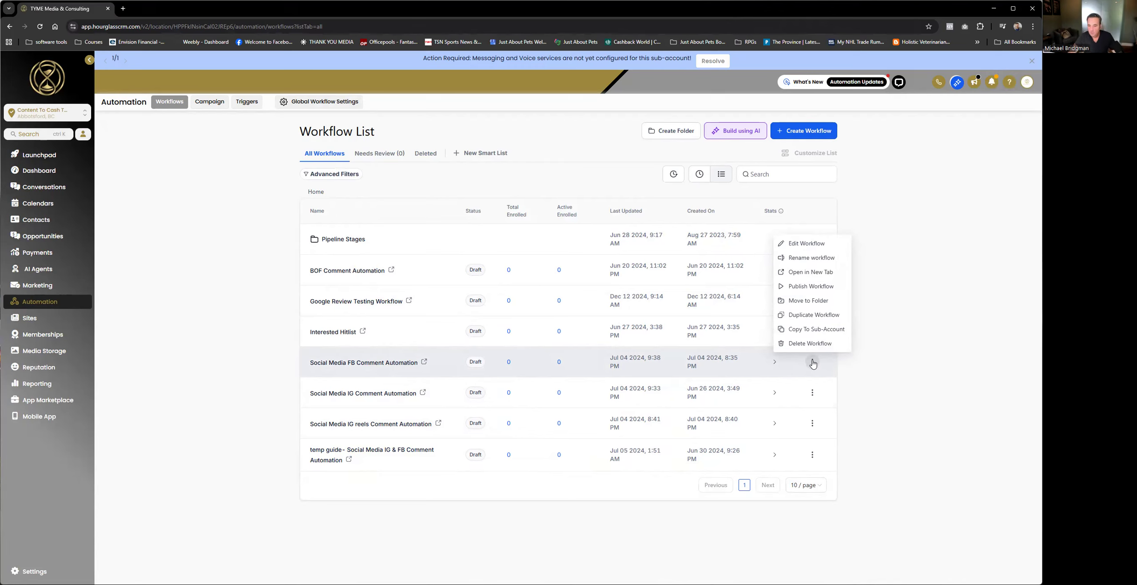
left_click(828, 315)
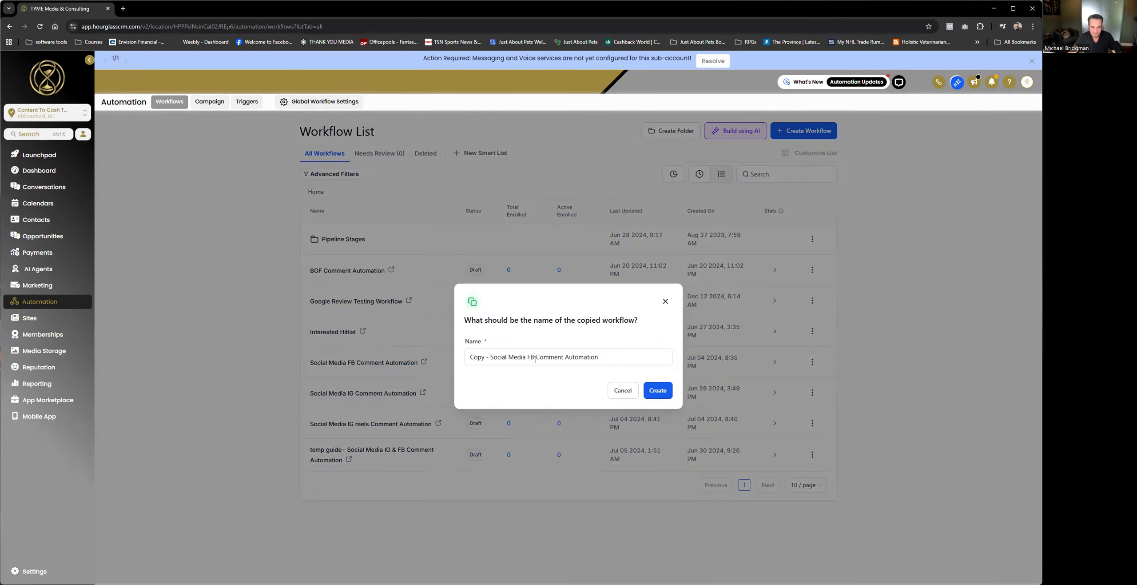
left_click(665, 389)
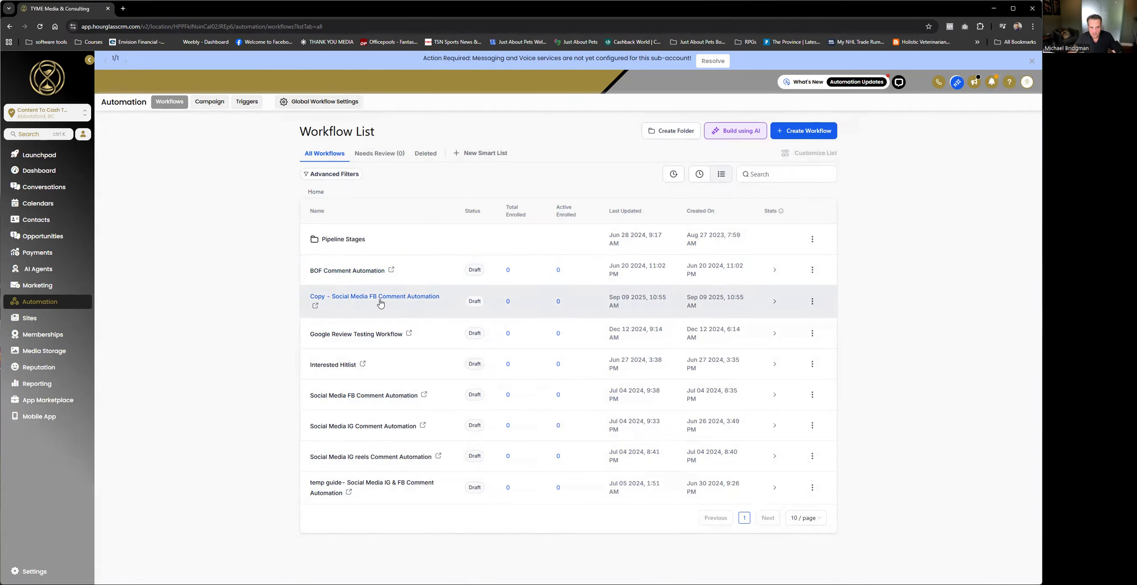
Step: Open the copied workflow and examine its messages, waits and reply conditions across the branches
left_click(421, 300)
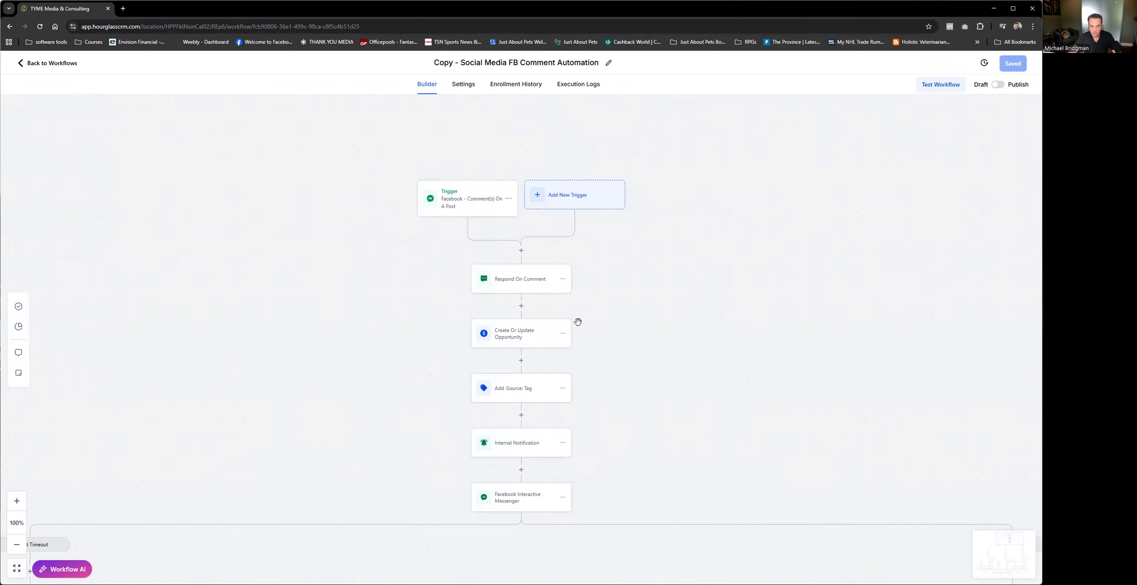
scroll(621, 364, "down", 7)
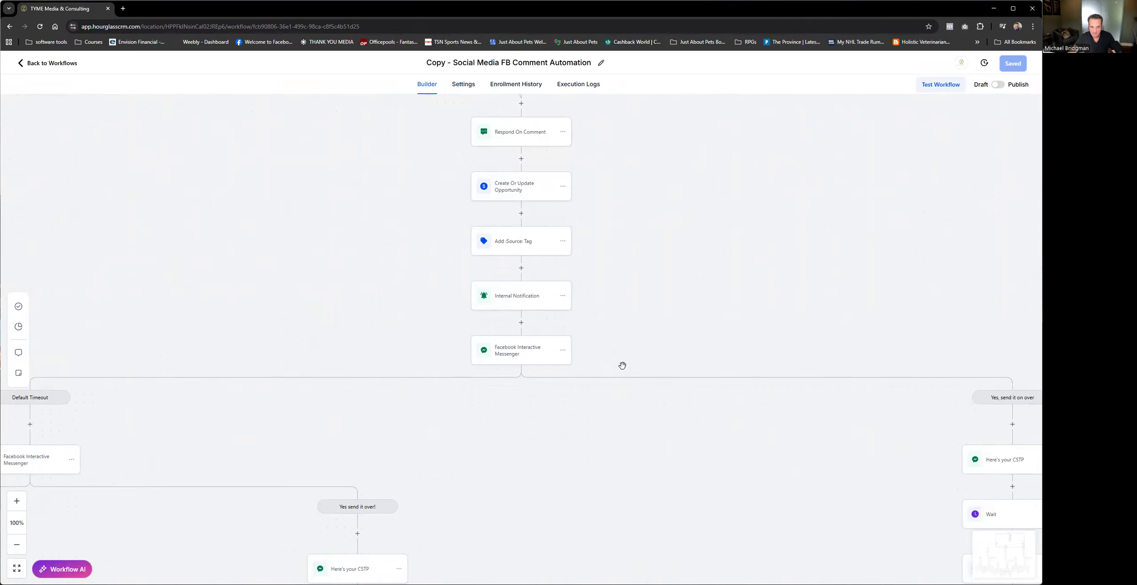
scroll(560, 344, "down", 1)
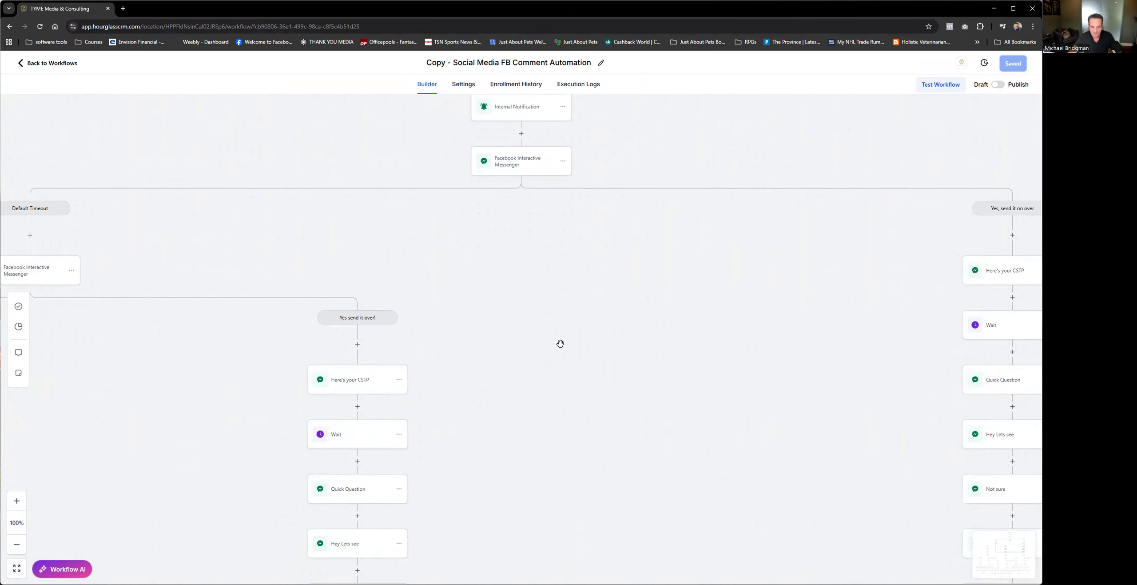
scroll(524, 314, "down", 3)
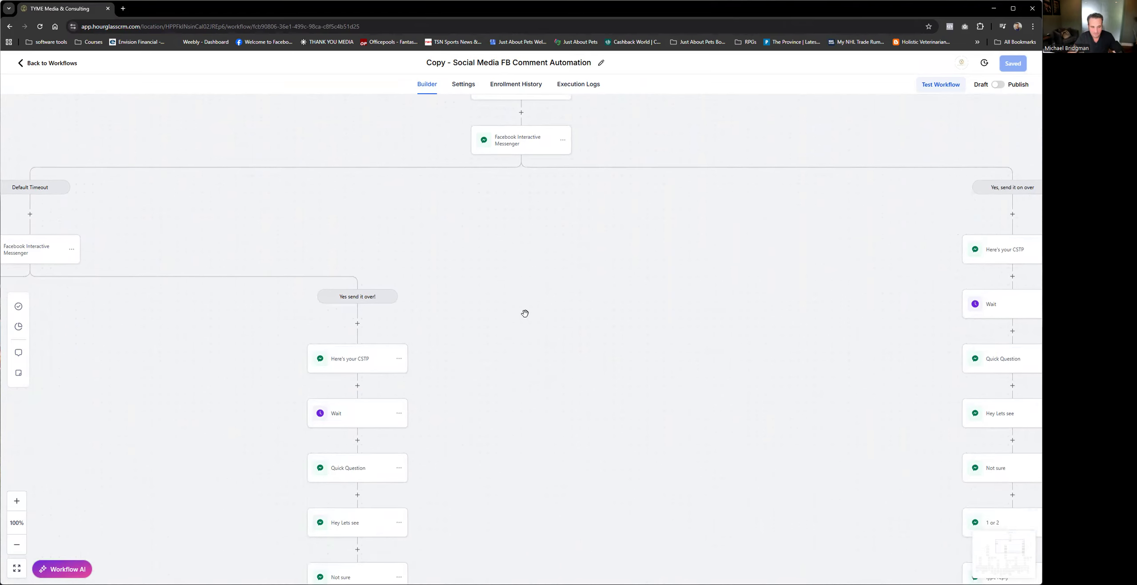
scroll(525, 313, "down", 2)
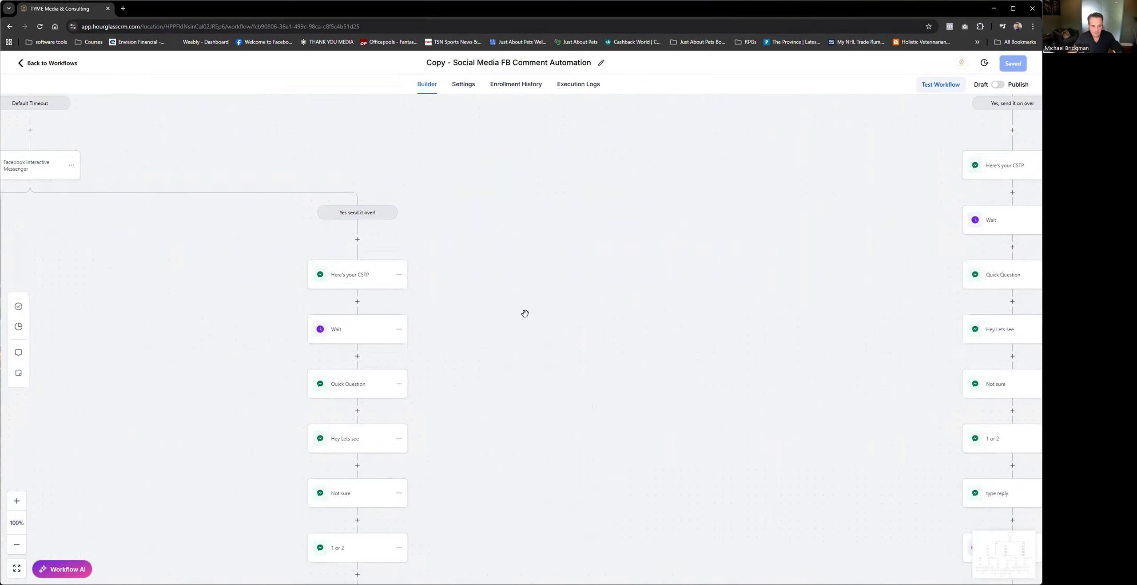
scroll(525, 313, "down", 6)
left_click_drag(571, 396, 564, 196)
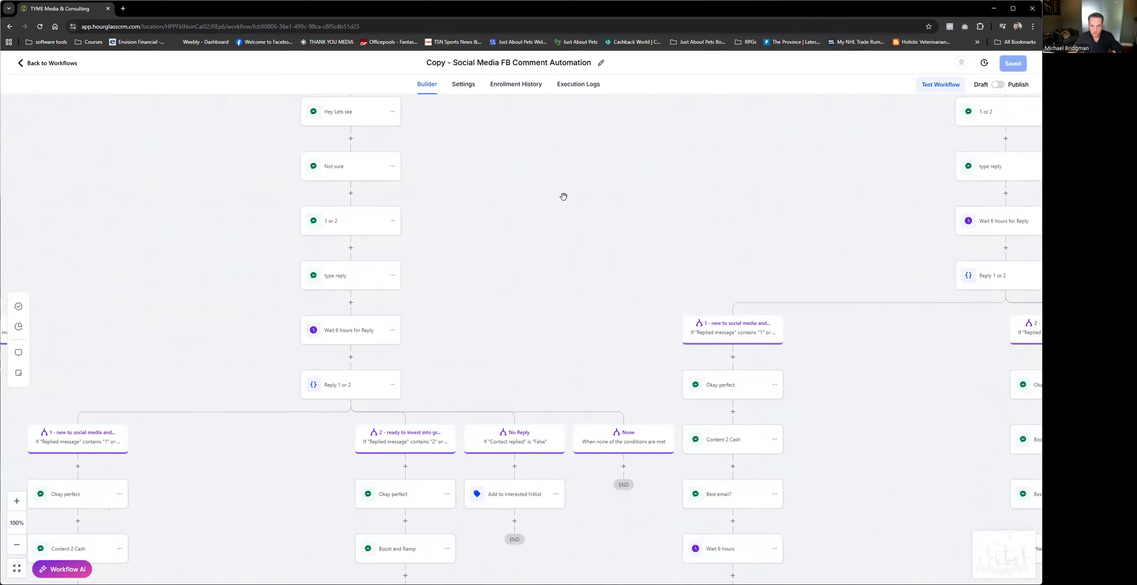
left_click_drag(612, 239, 440, 265)
left_click_drag(611, 263, 436, 302)
left_click_drag(455, 100, 470, 376)
left_click_drag(507, 223, 575, 221)
left_click_drag(537, 456, 501, 330)
left_click_drag(508, 404, 464, 249)
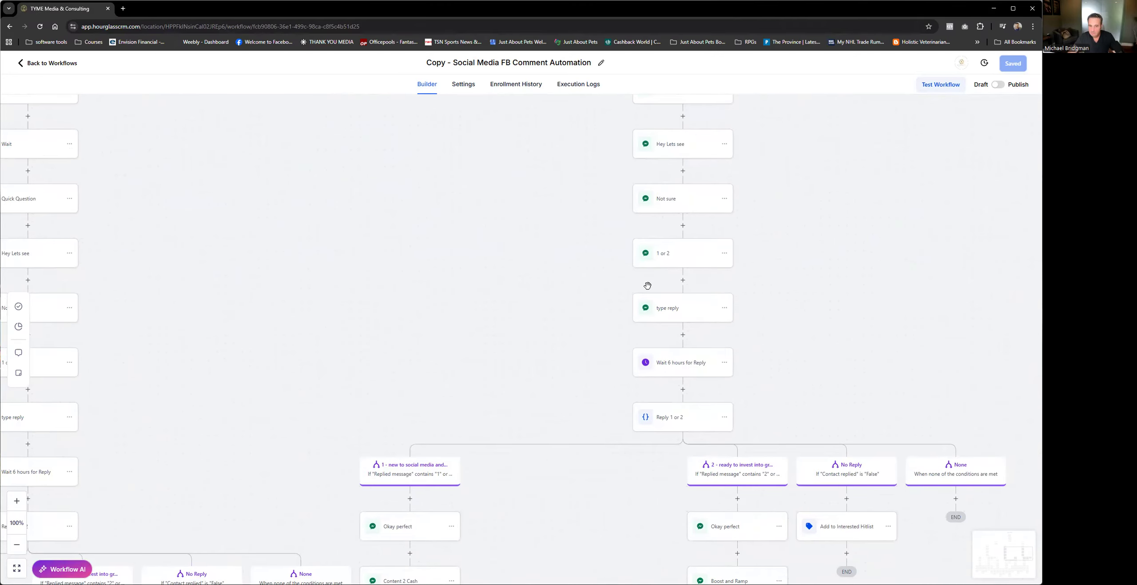
Step: Delete the Wait 6 hours for Reply step and all actions below it in the "Yes, send it on over" branch
left_click_drag(518, 462, 461, 420)
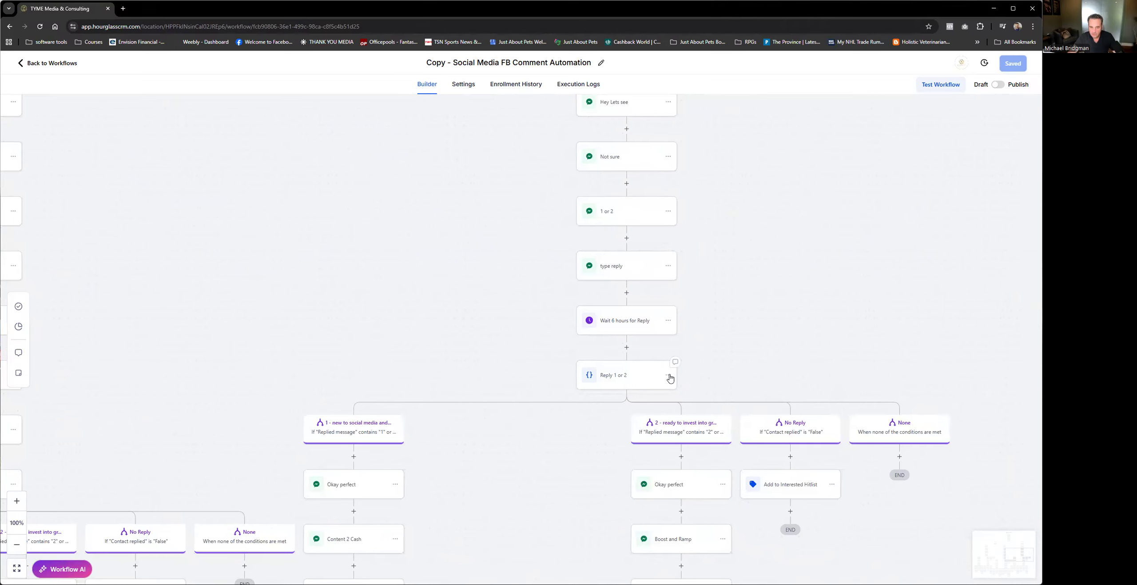
left_click(668, 320)
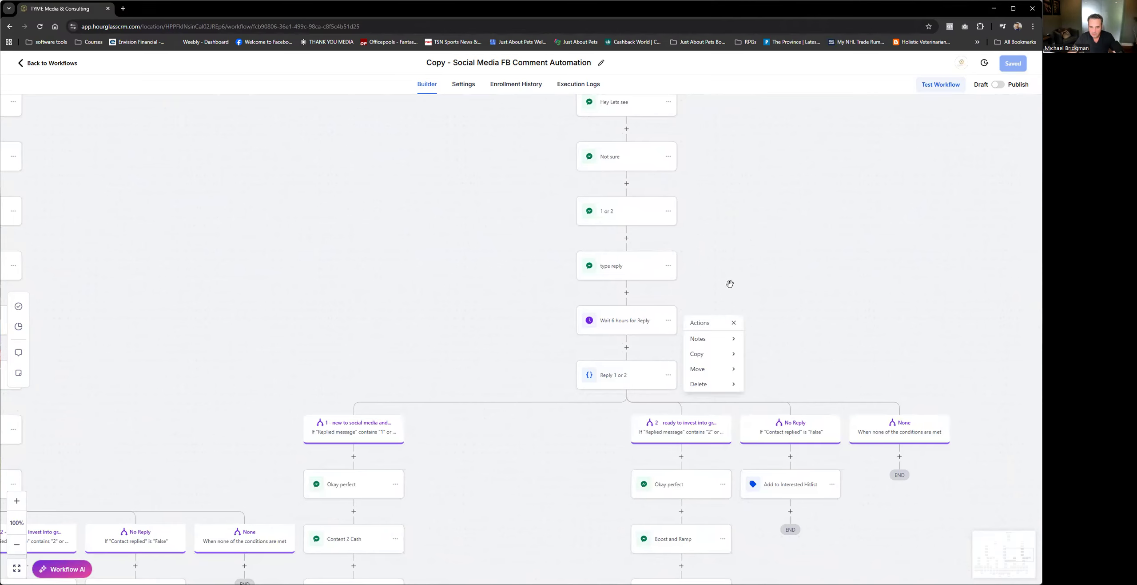
left_click(729, 384)
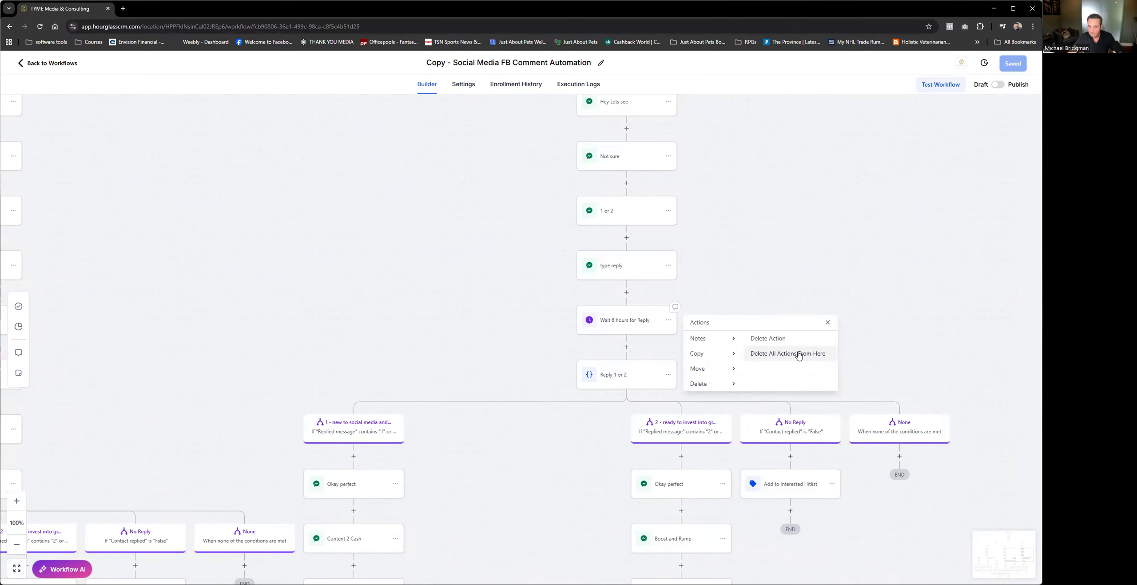
left_click(798, 354)
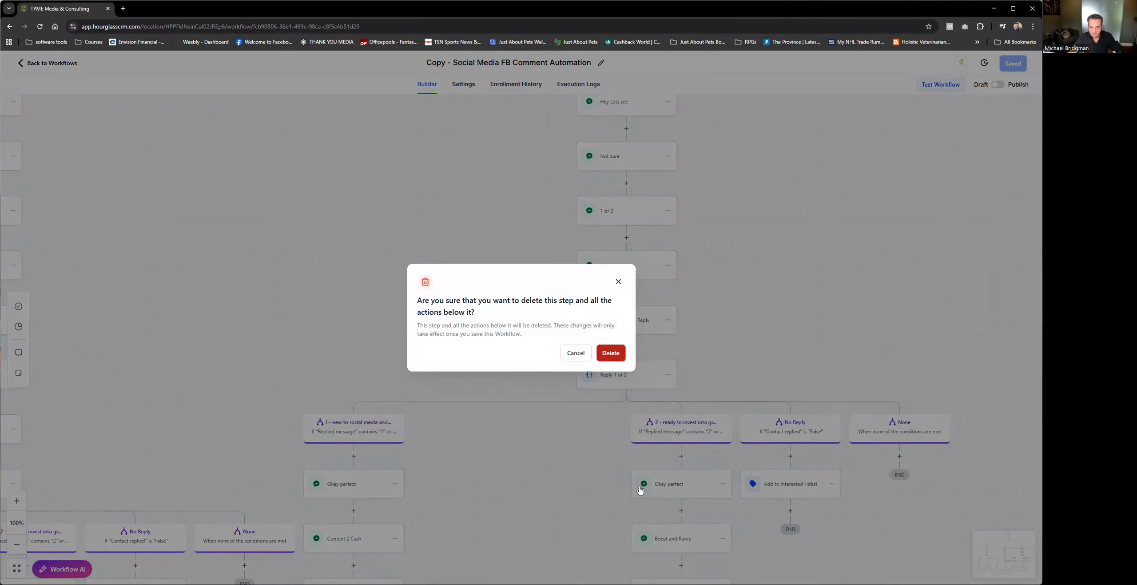
scroll(639, 482, "down", 5)
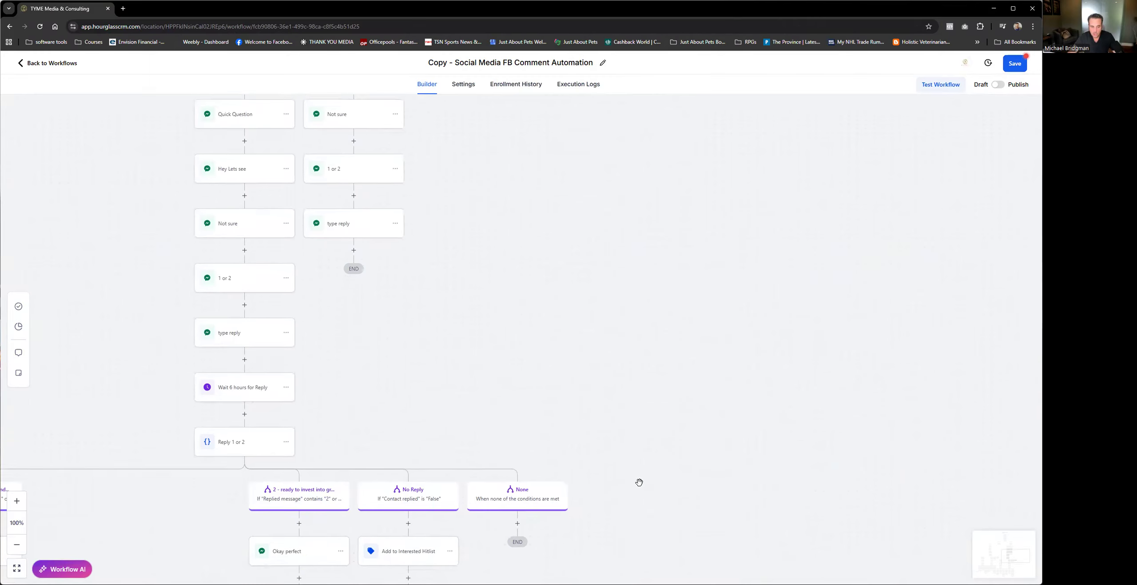
Step: Delete the Wait 6 hours for Reply step and all actions below it in the "Yes send it over!" branch
scroll(427, 369, "up", 7)
scroll(434, 365, "up", 7)
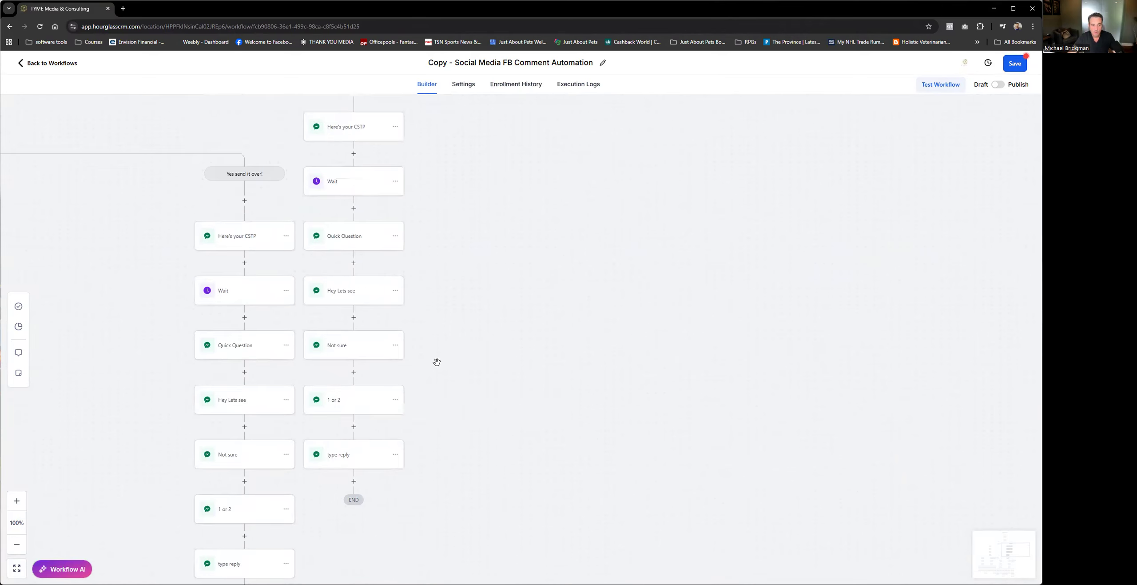
scroll(562, 235, "left", 8)
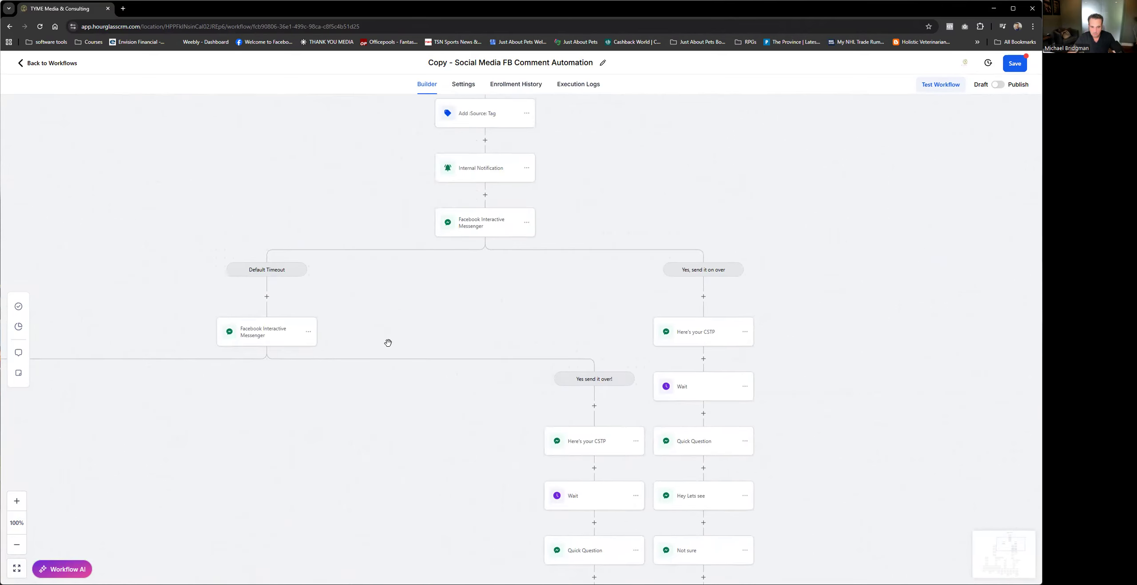
scroll(389, 347, "down", 5)
scroll(388, 346, "right", 2)
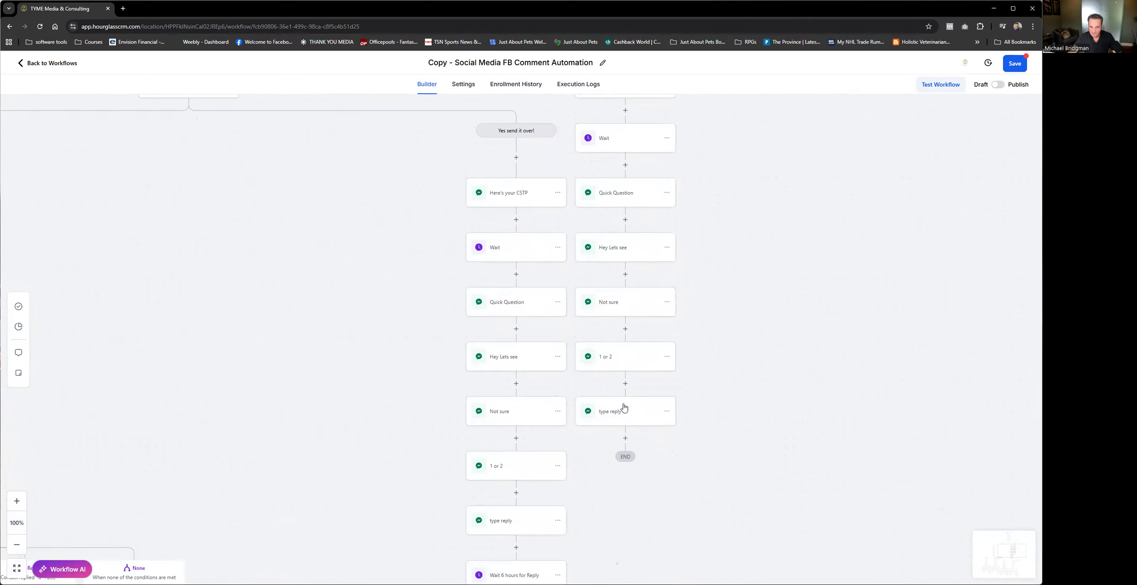
scroll(682, 552, "down", 4)
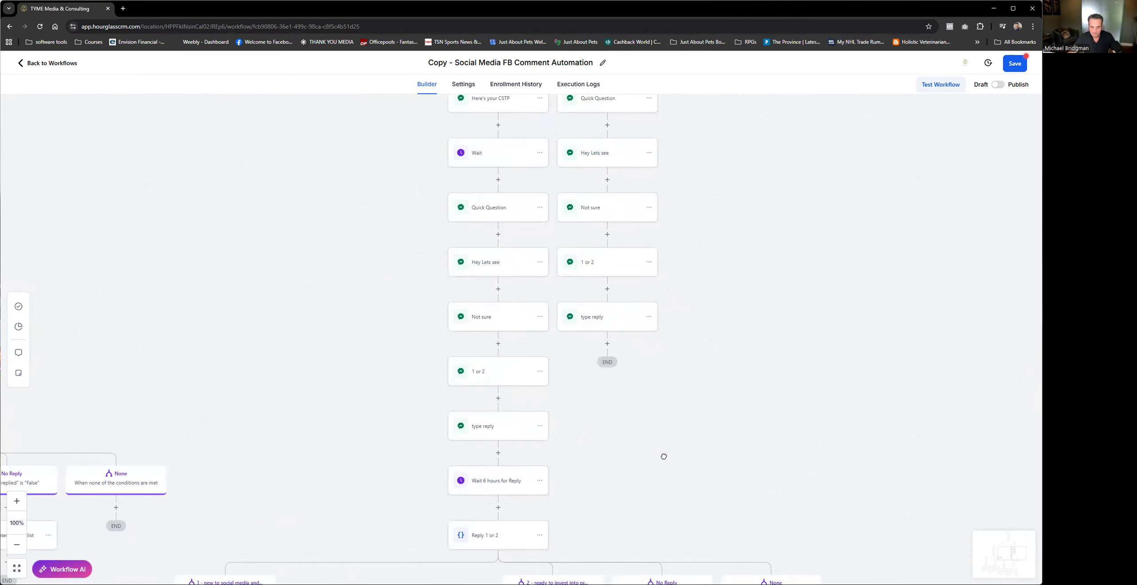
left_click(561, 413)
mouse_move(605, 476)
left_click(656, 449)
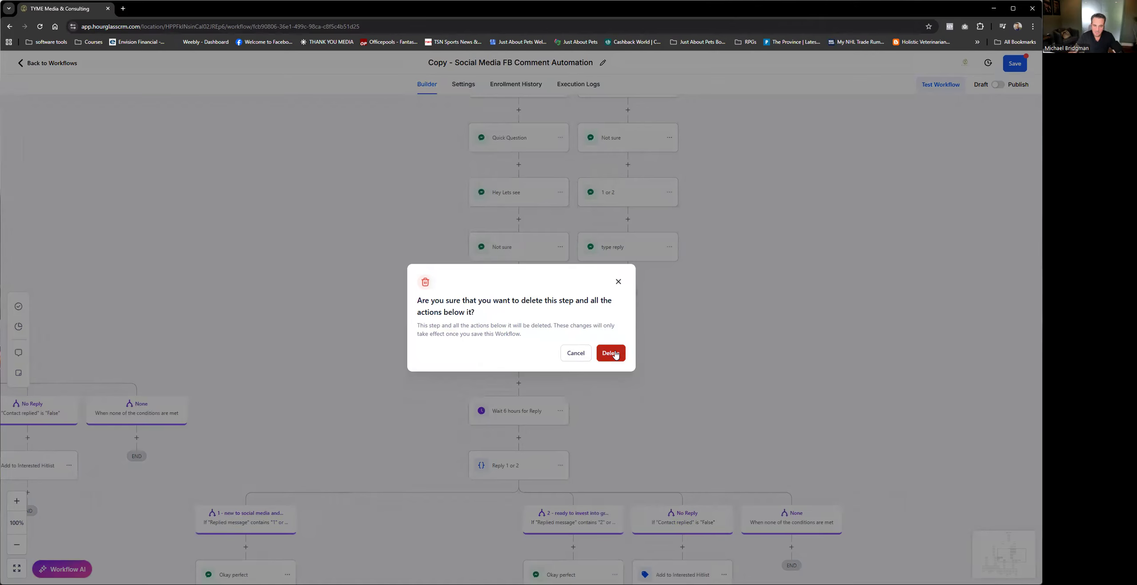
left_click(626, 377)
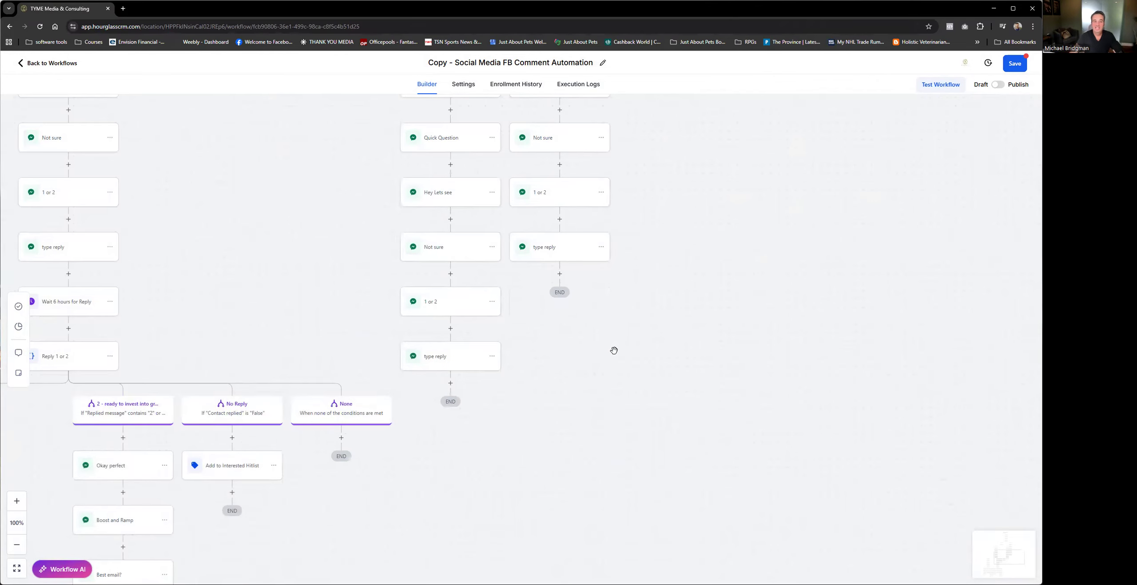
left_click_drag(238, 294, 472, 289)
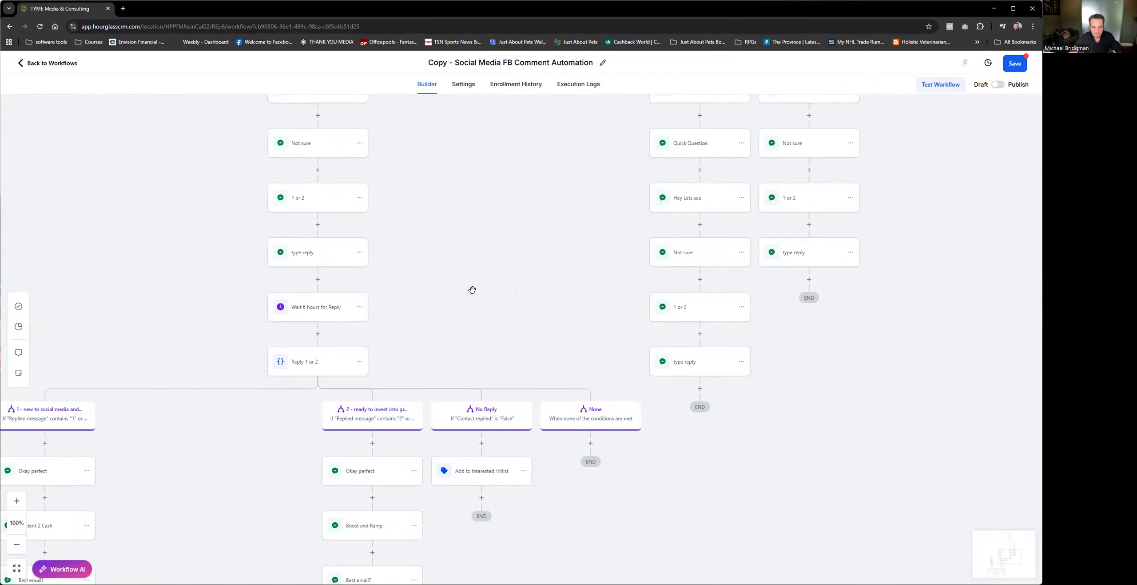
scroll(505, 226, "up", 4)
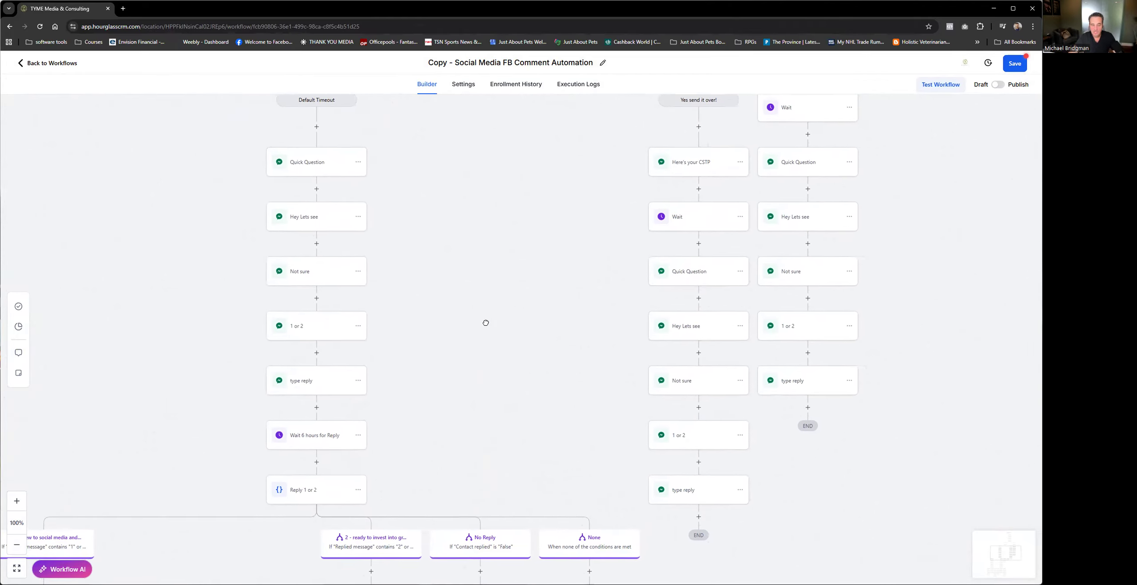
left_click_drag(476, 363, 450, 361)
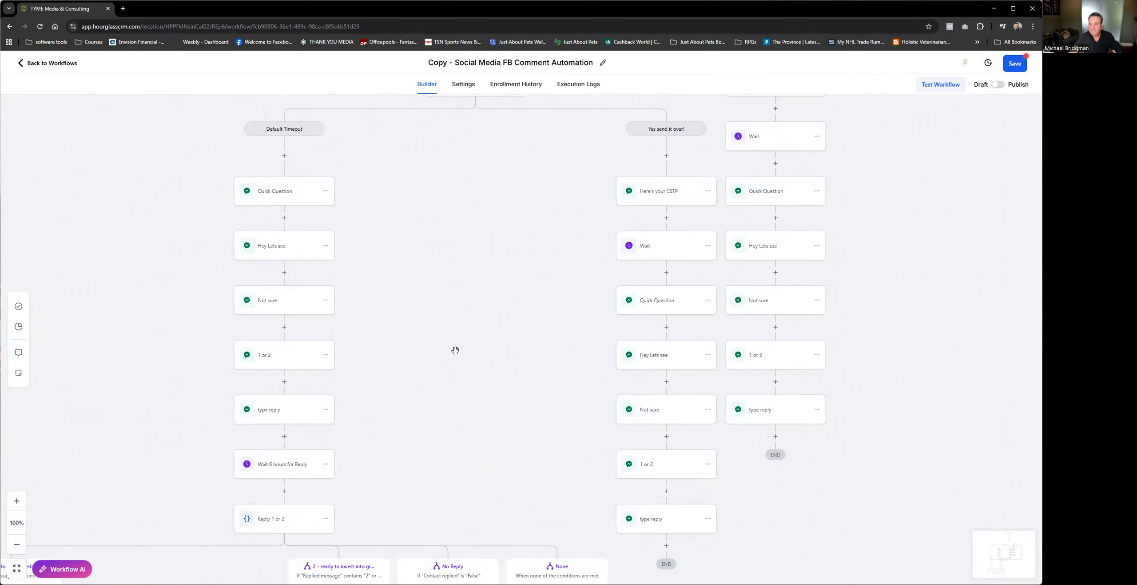
left_click(326, 518)
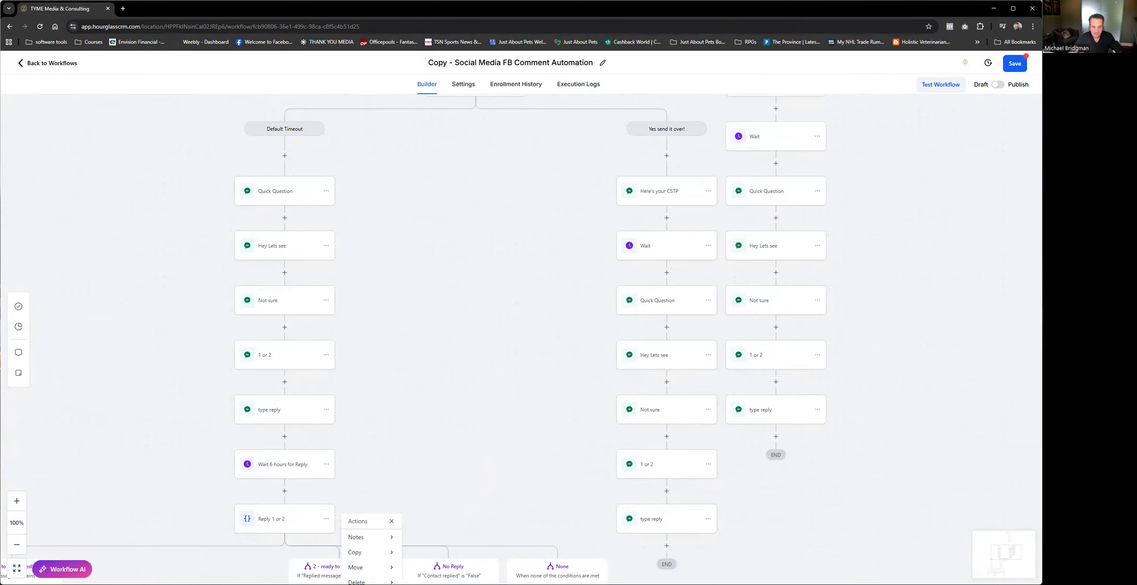
mouse_move(376, 579)
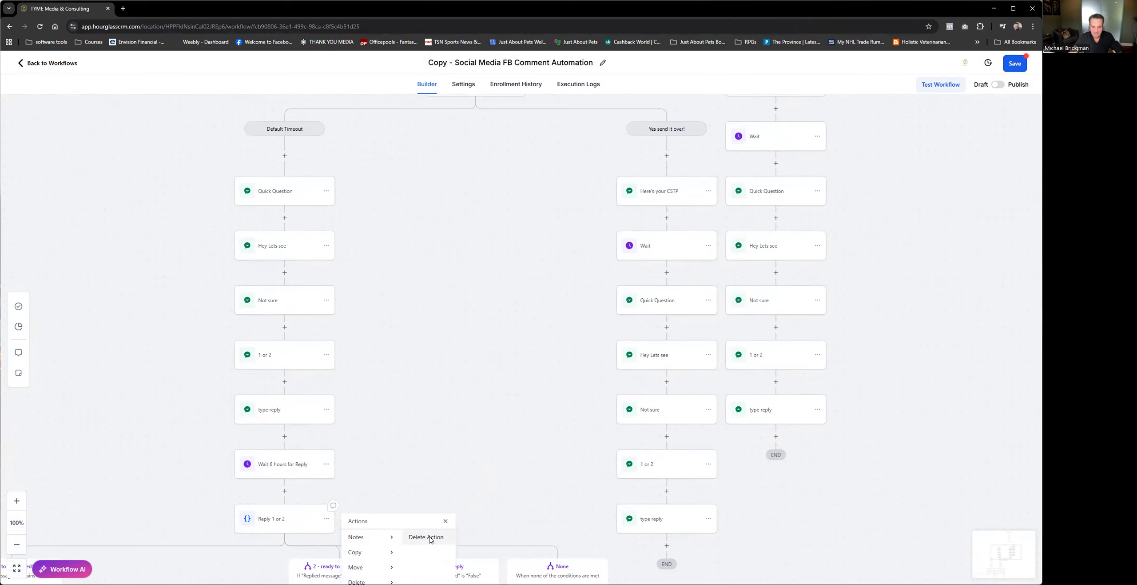
left_click(427, 537)
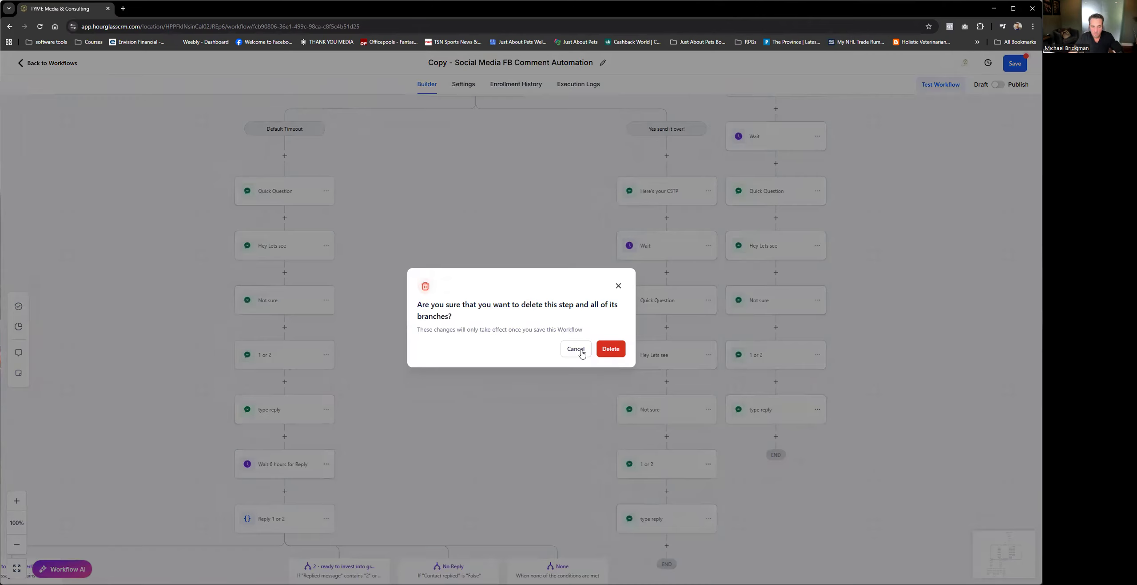
left_click(577, 352)
left_click_drag(325, 464, 326, 465)
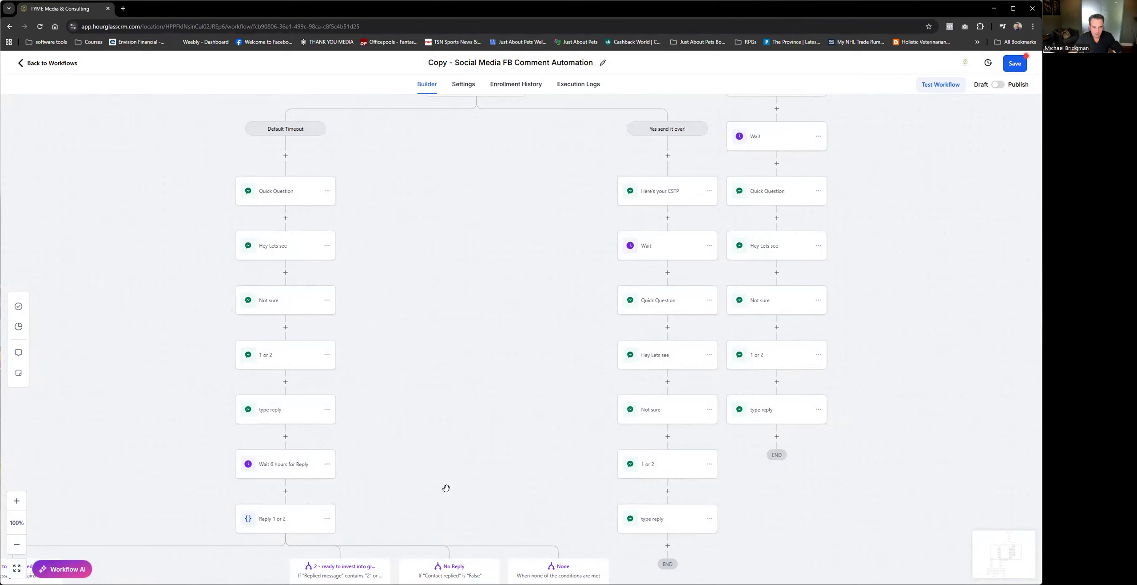
Step: Delete the Wait 6 hours for Reply step and all actions below it in the lower "Default Timeout" branch
left_click(329, 466)
mouse_move(378, 527)
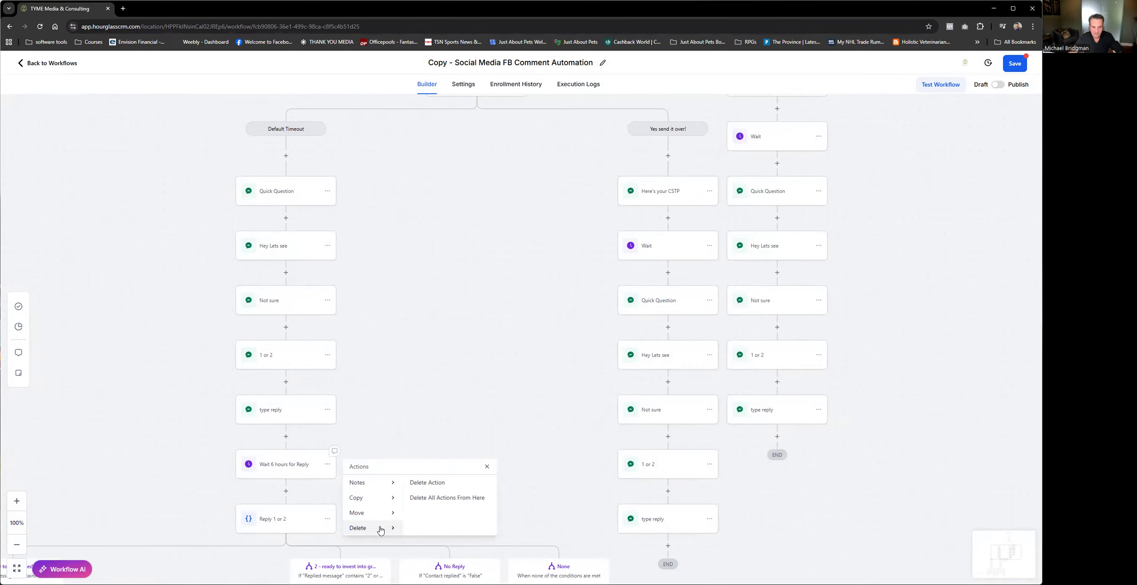
left_click(442, 498)
left_click(611, 354)
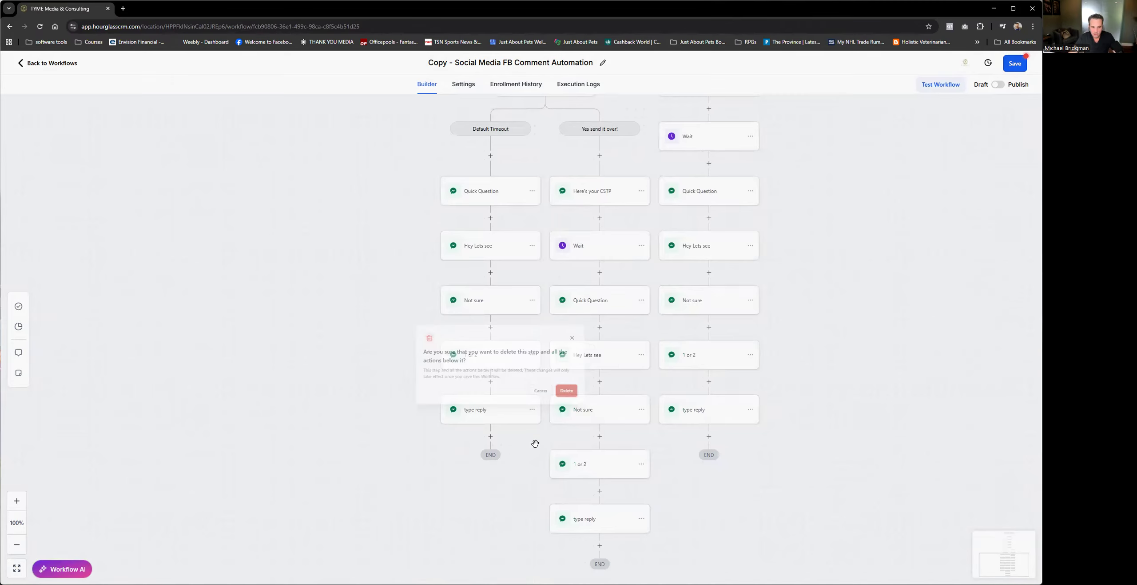
Step: Review the whole trimmed workflow and save it
scroll(668, 325, "down", 5)
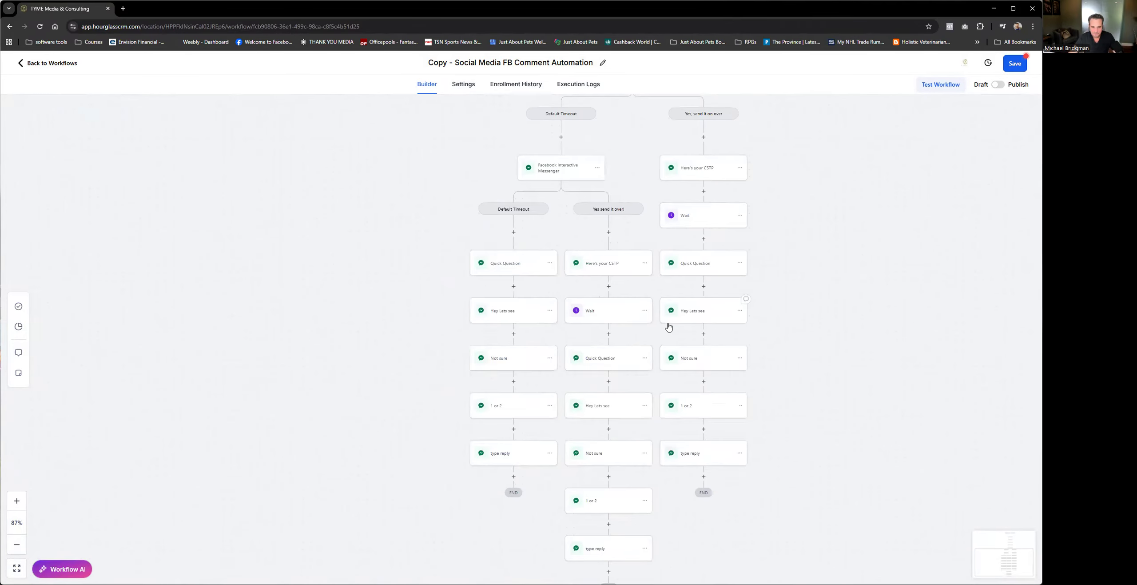
scroll(669, 327, "down", 2)
left_click_drag(755, 196, 665, 289)
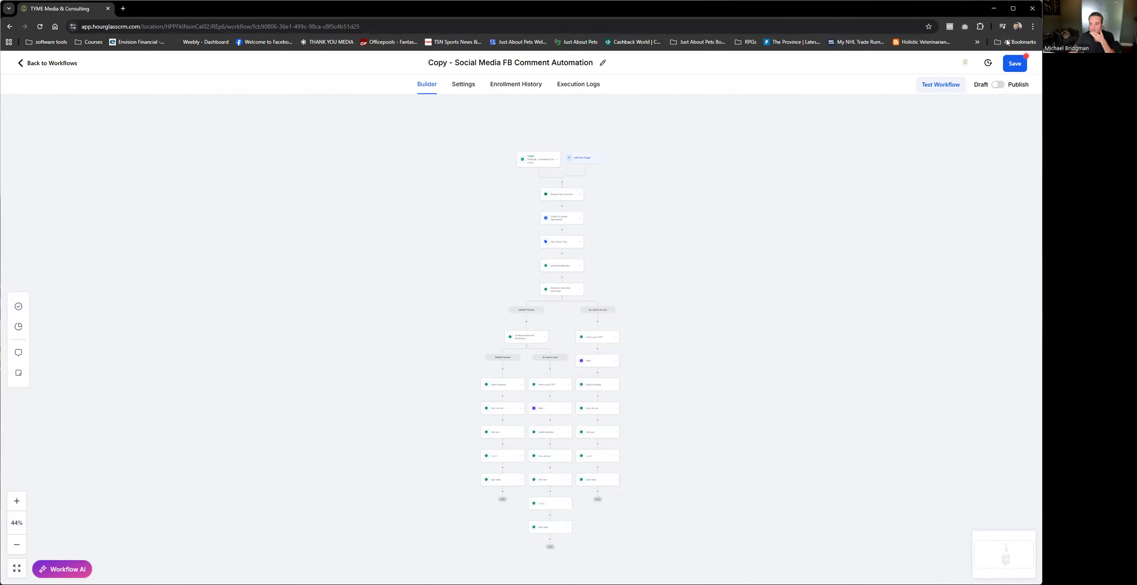
left_click(1015, 63)
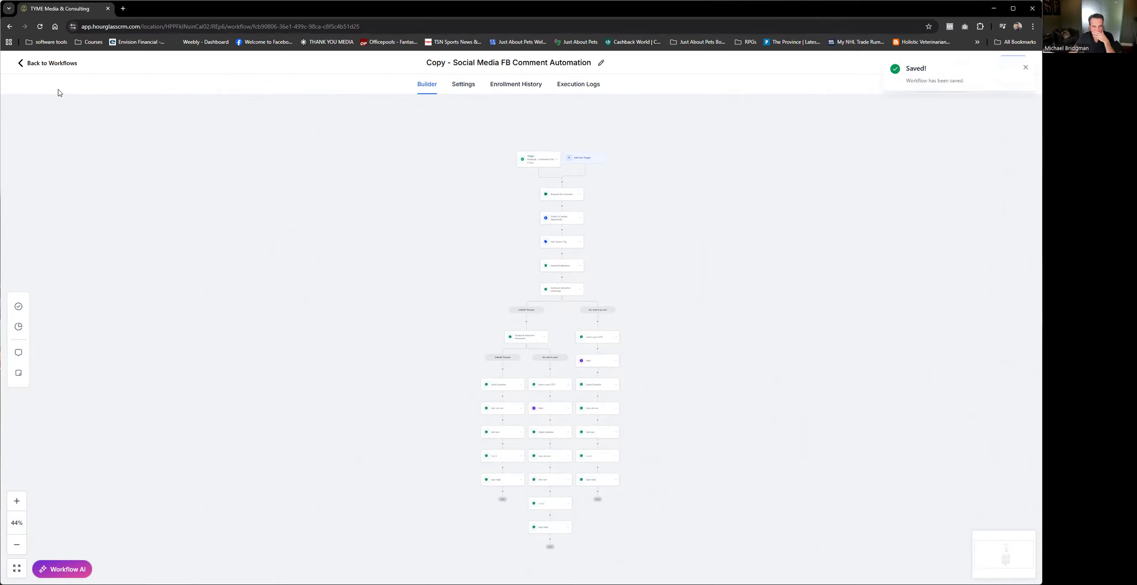
Step: Leave the workflow to view the Initial Lead Sales Pipeline in Opportunities, and reopen "Copy - Social Media FB Comment Automation"
left_click(38, 62)
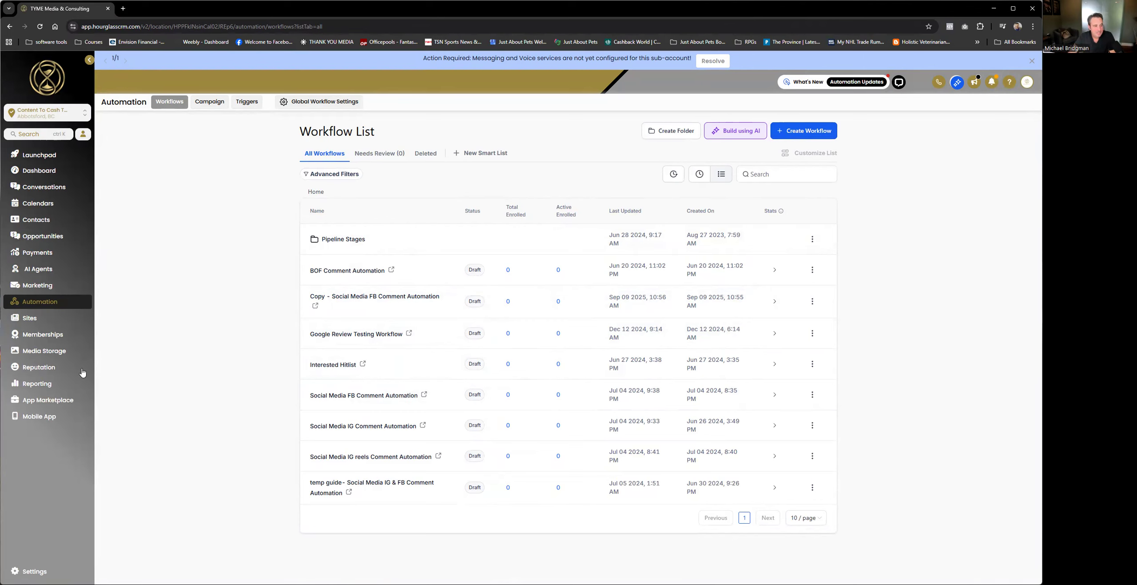
left_click(48, 241)
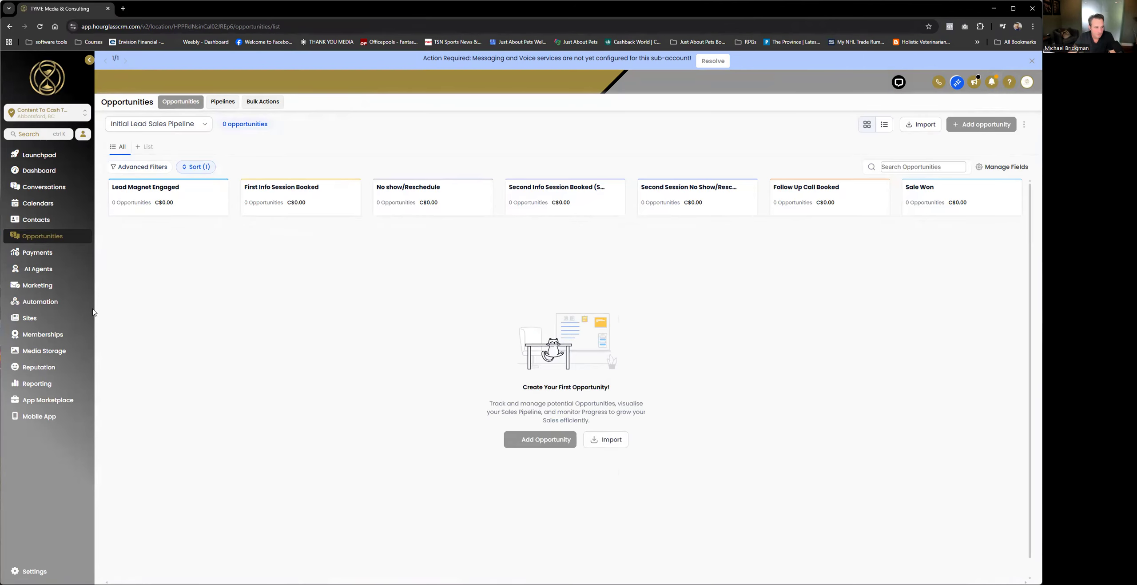
left_click(54, 302)
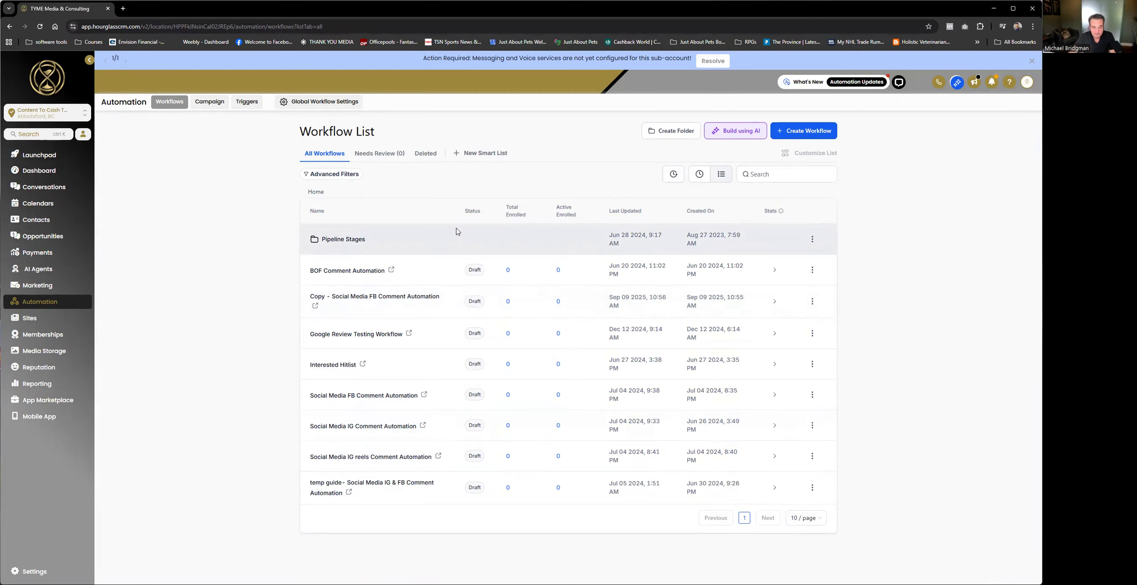
left_click(390, 301)
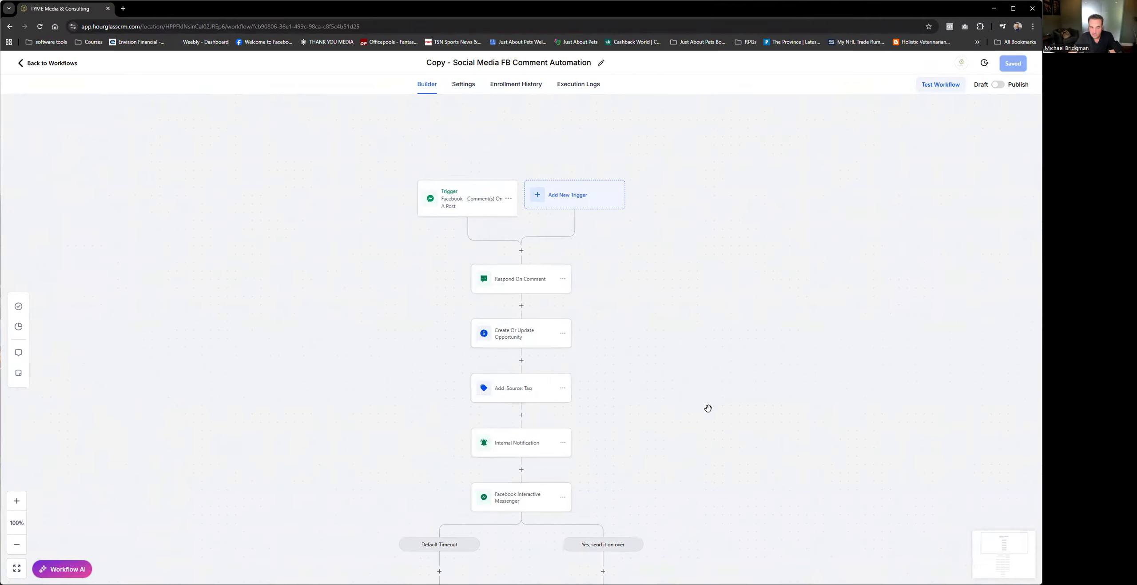
Step: Add a second response to the Respond On Comment action, starting with "Awesome," and the contact's first name field
left_click(530, 280)
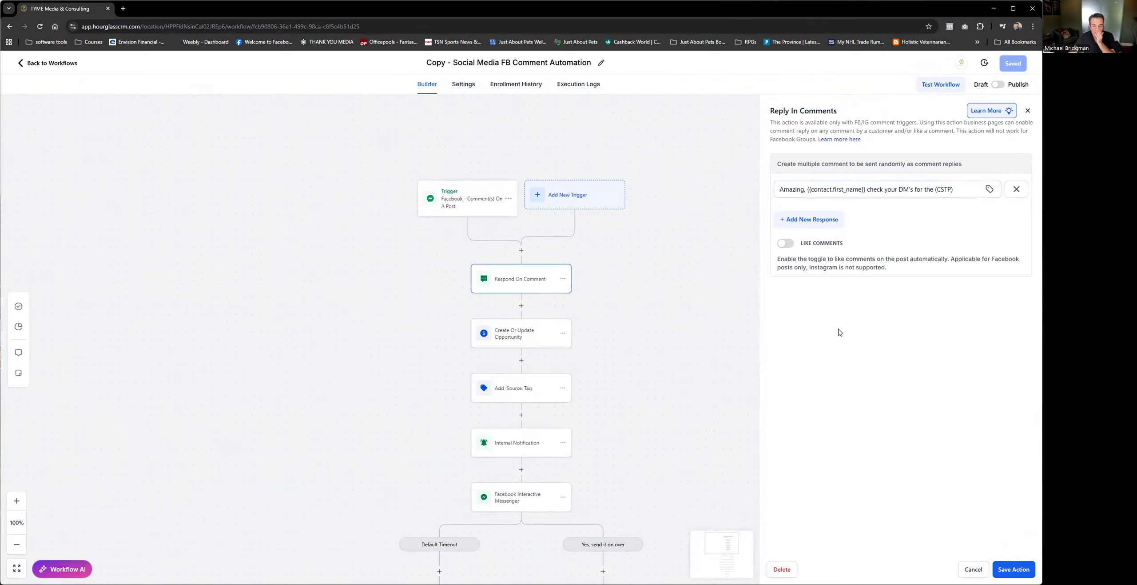
left_click(819, 219)
left_click(849, 211)
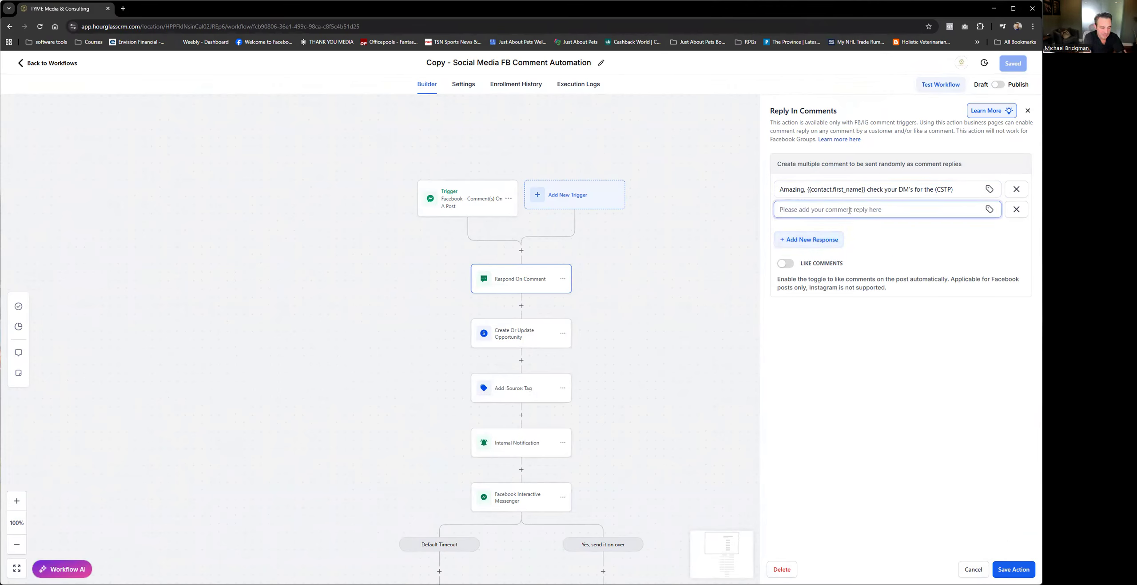
type("Awesome")
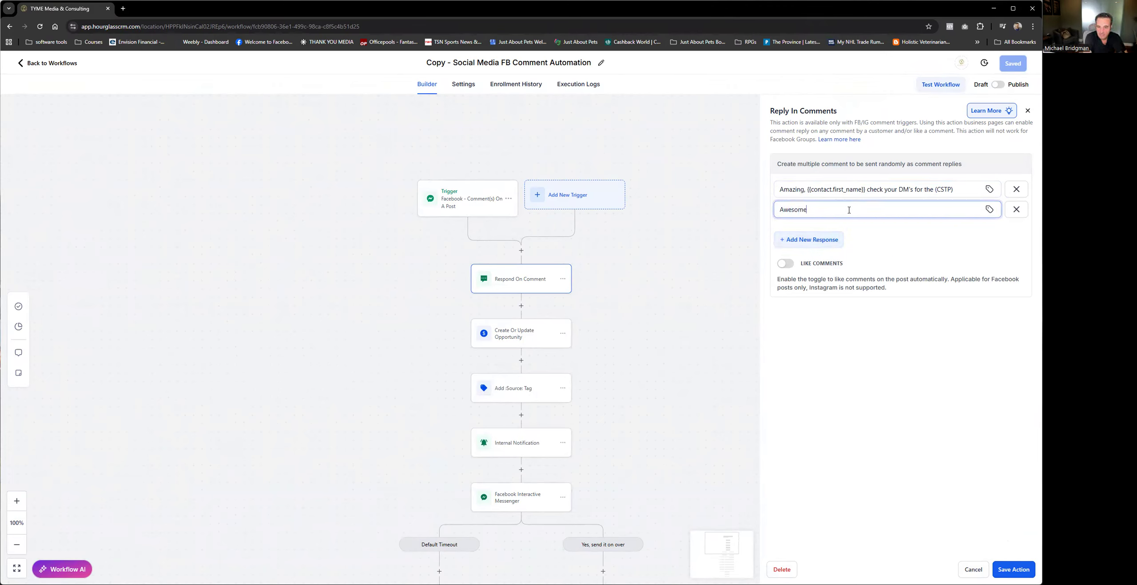
type(",")
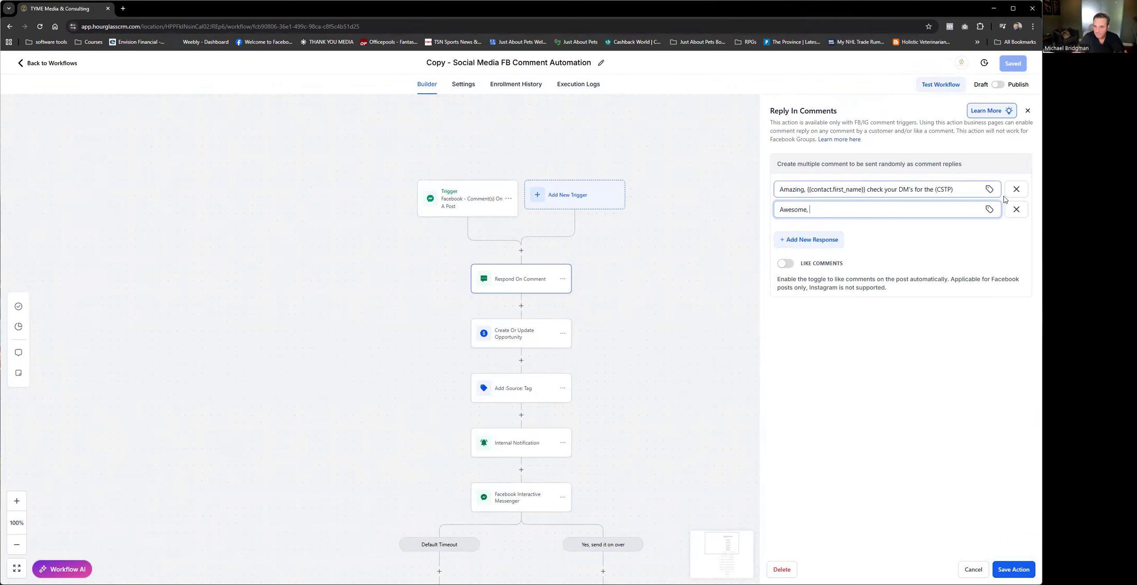
left_click(990, 210)
left_click(952, 253)
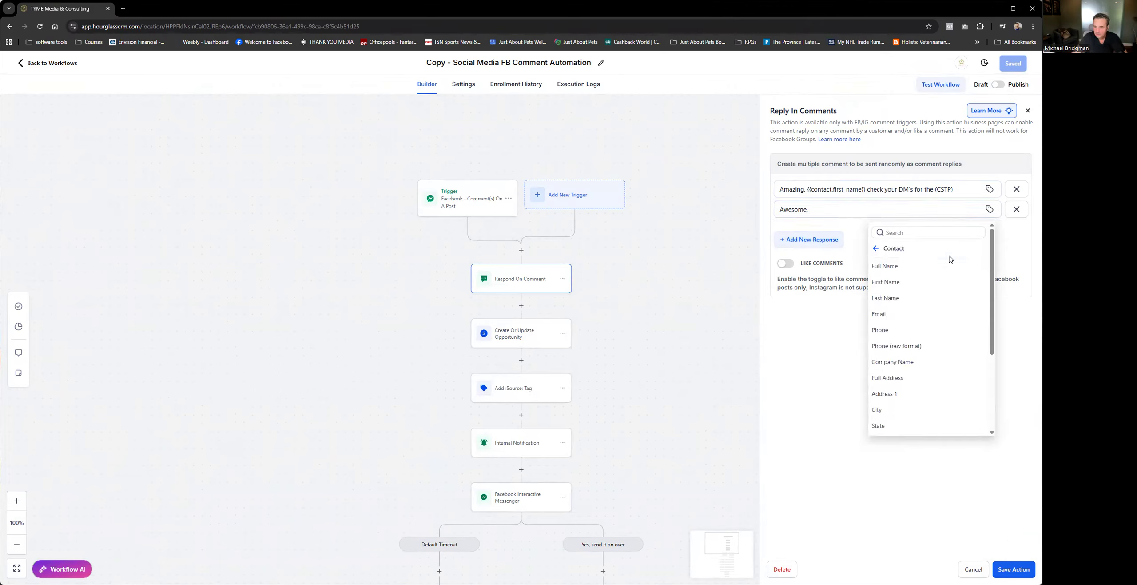
left_click(903, 283)
left_click(882, 209)
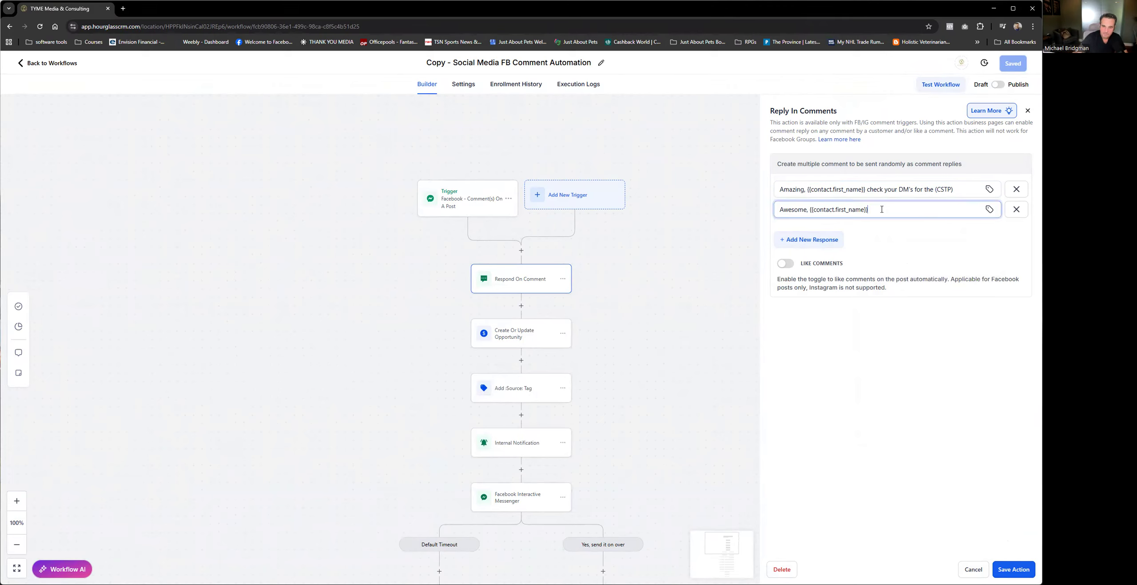
Step: Complete the second comment response with "we just sent the Ebook to your messenger" and save the action
type("we just s")
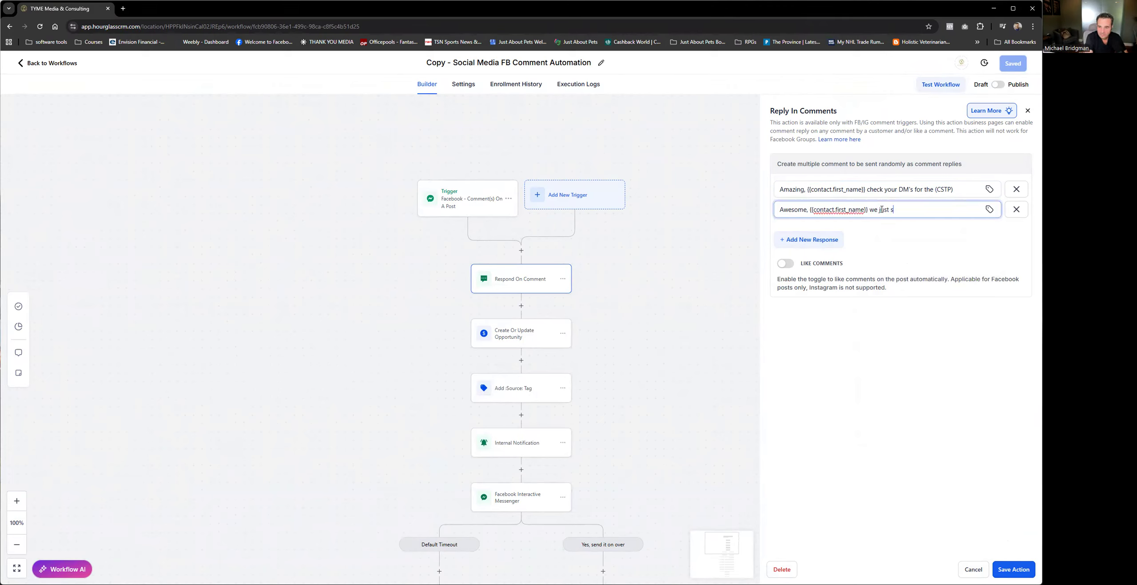
type("end the E")
type("book ")
type("to your")
type(" messeger")
key("BackSpace")
key("BackSpace")
key("BackSpace")
key("BackSpace")
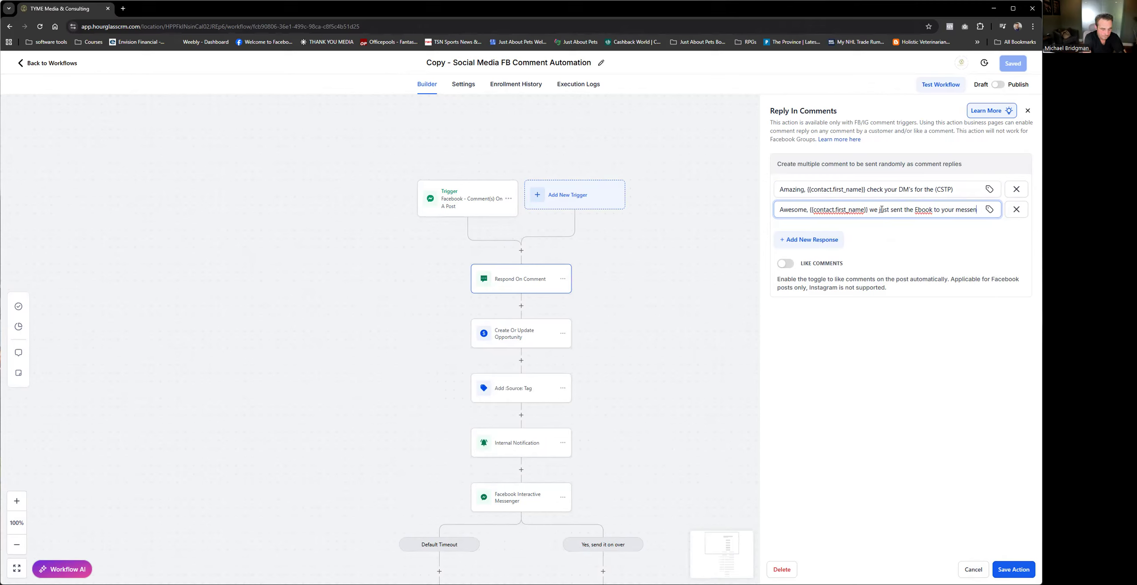
type("nger")
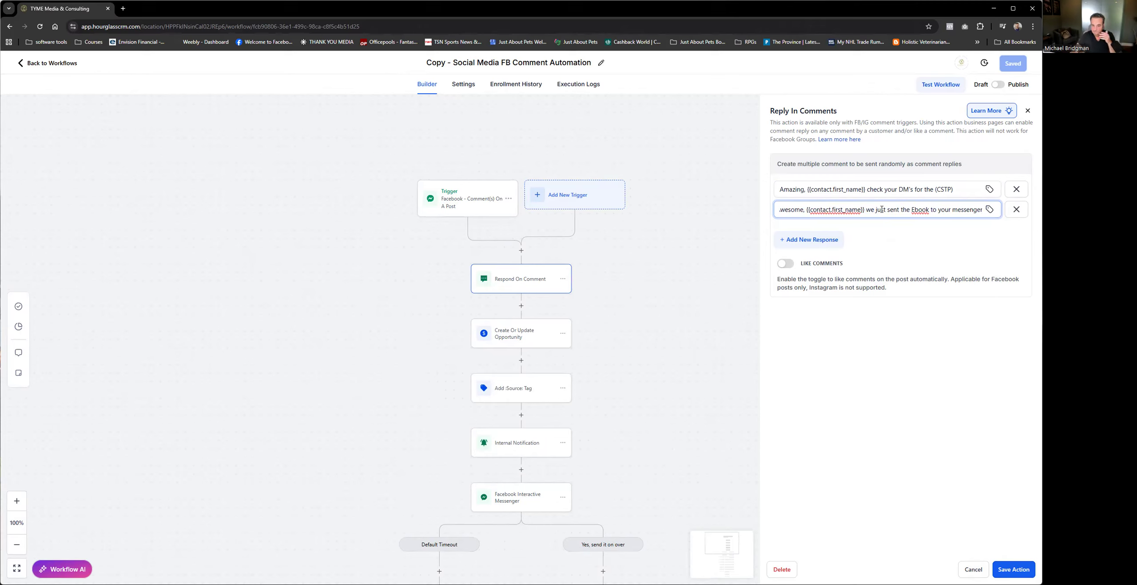
left_click(950, 420)
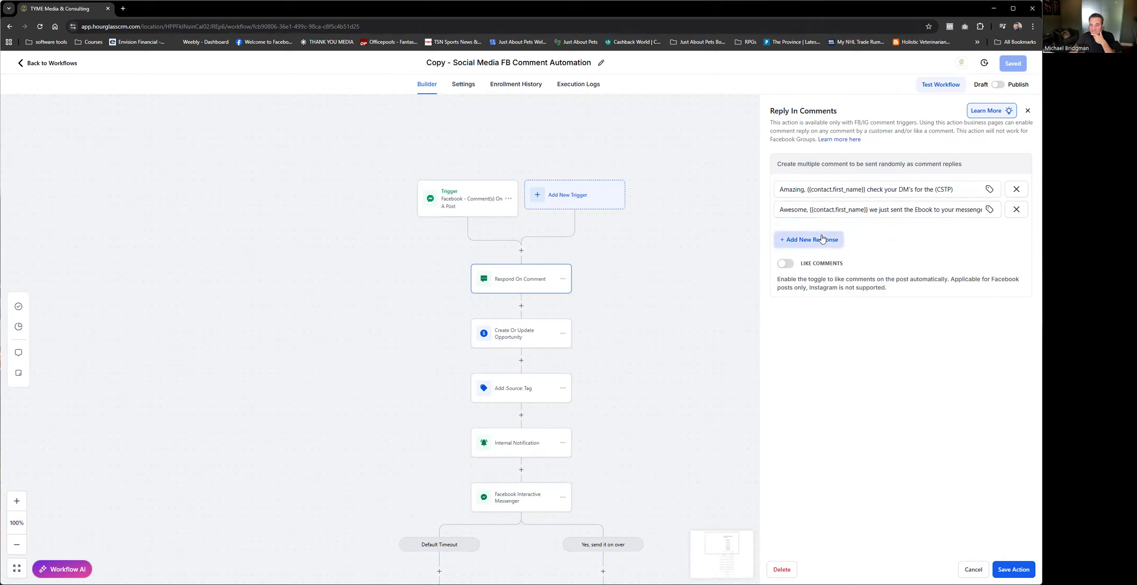
left_click(870, 202)
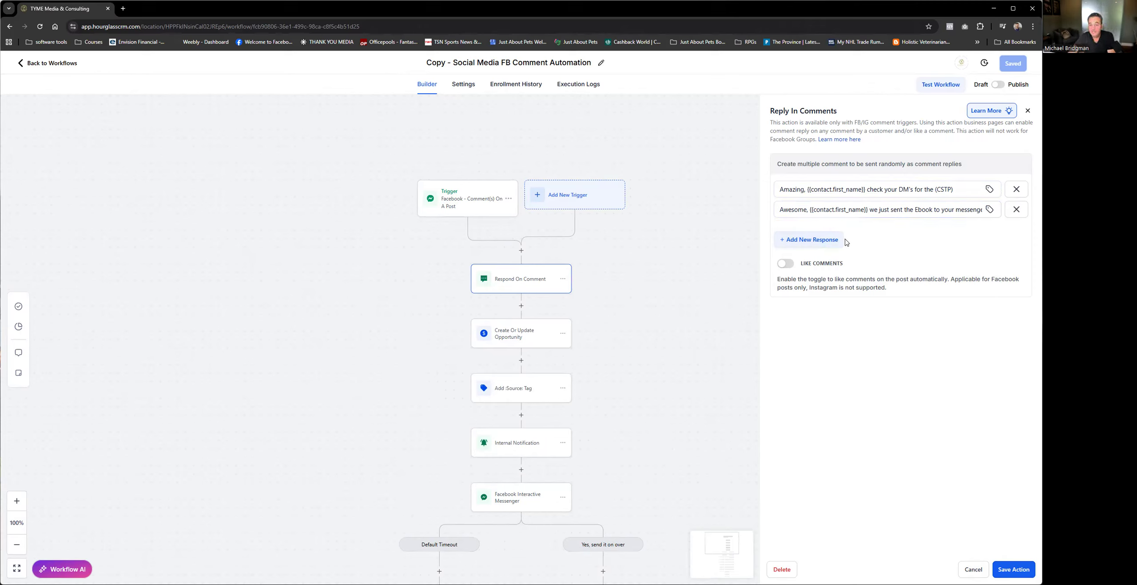
left_click(1024, 573)
Step: Replace the "insert CSTP" placeholder with "Ebook" in the first Facebook Interactive Messenger action's message
scroll(667, 427, "down", 3)
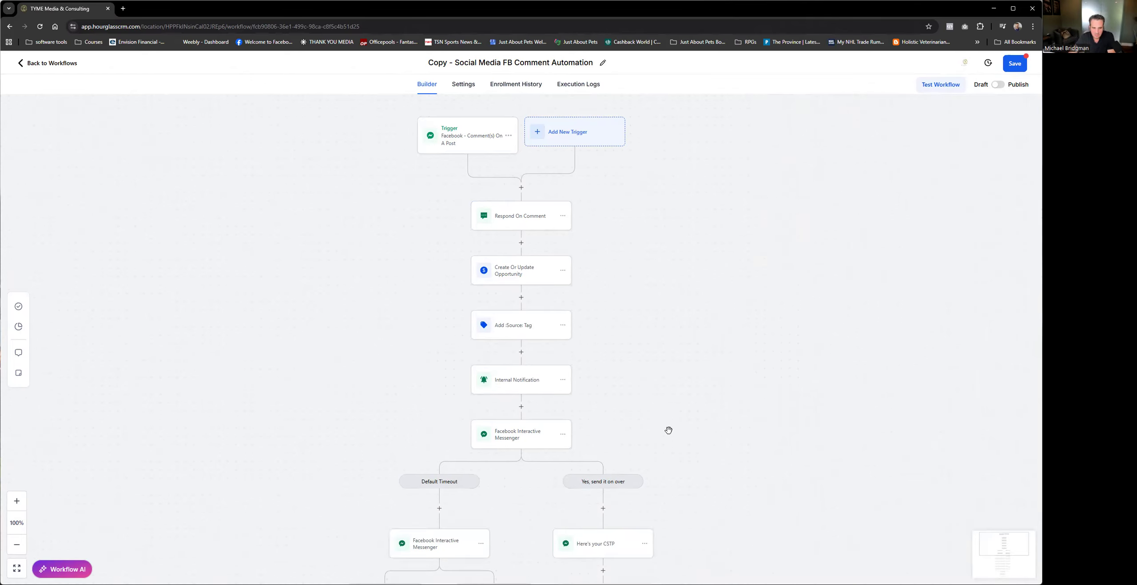
left_click(536, 381)
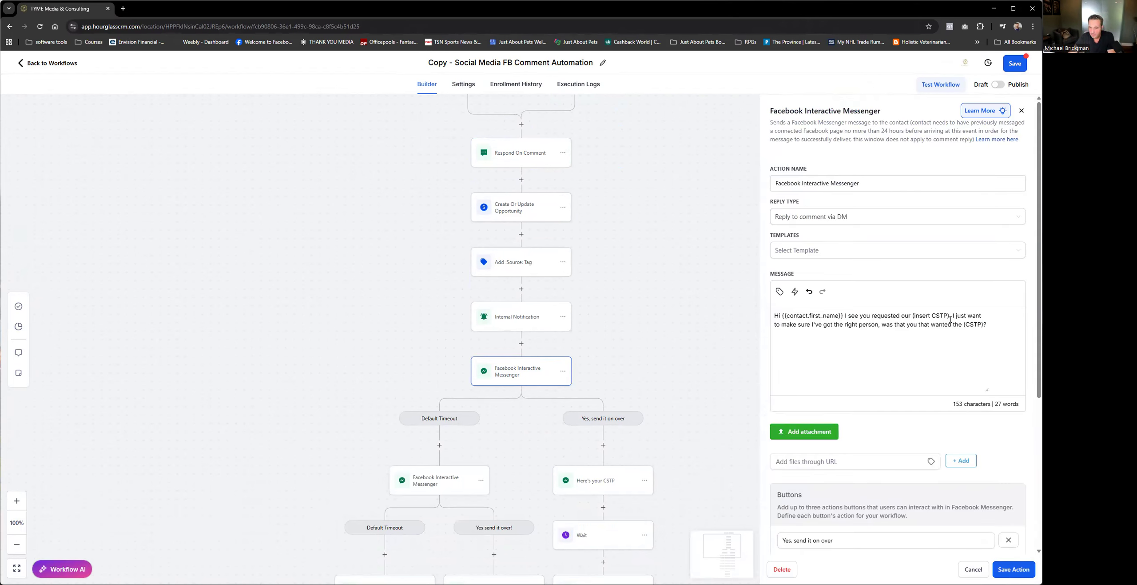
left_click_drag(949, 314, 907, 313)
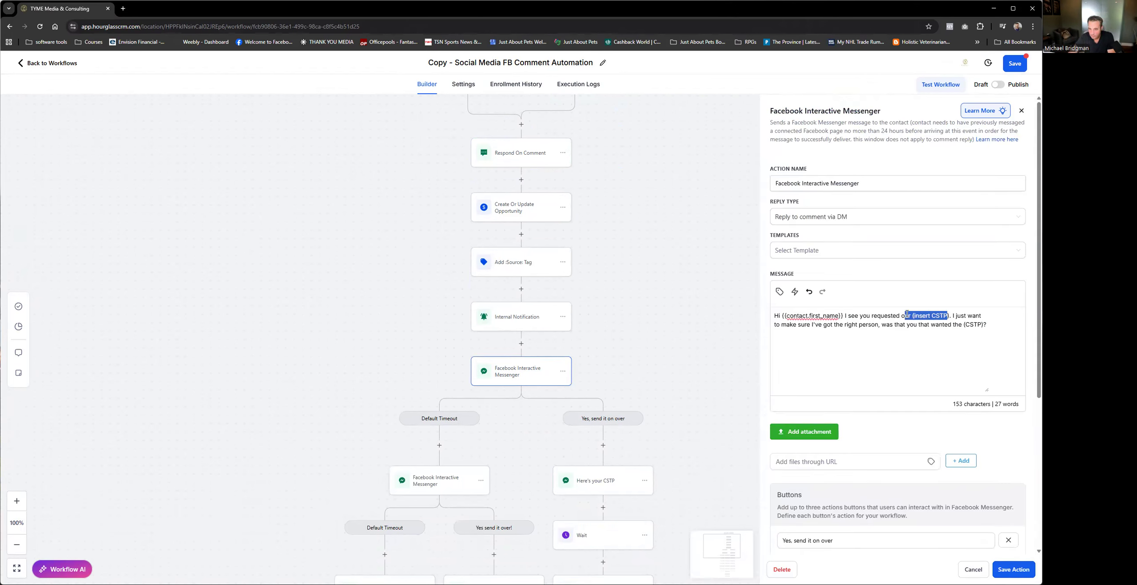
key("BackSpace")
type("Ebook")
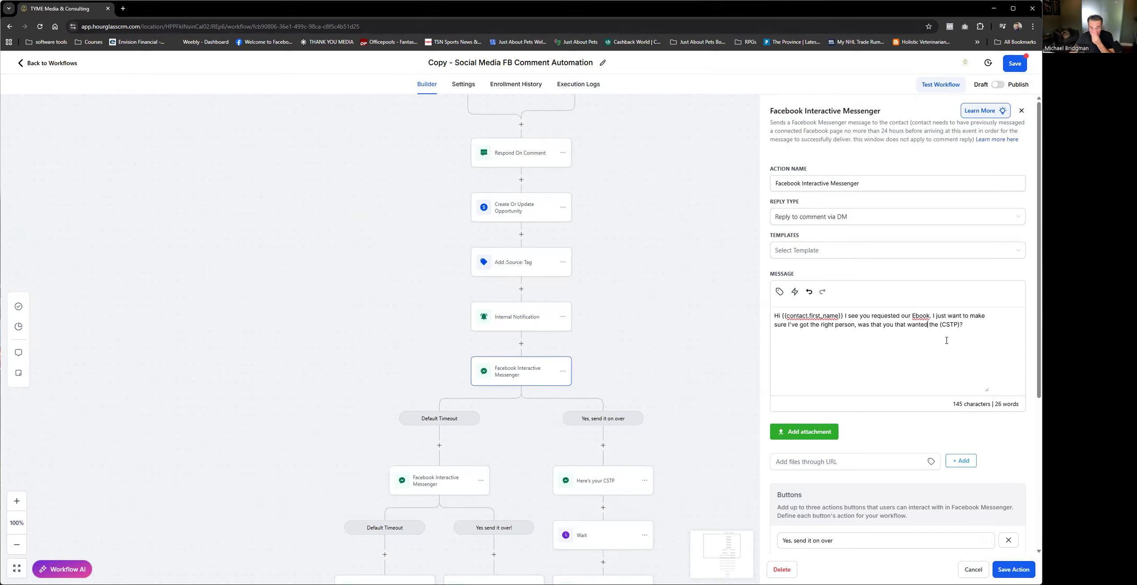
Step: Replace the closing CSTP placeholder in the message with "Quick Guide to Growing Beautiful Roses."
left_click_drag(963, 325, 939, 324)
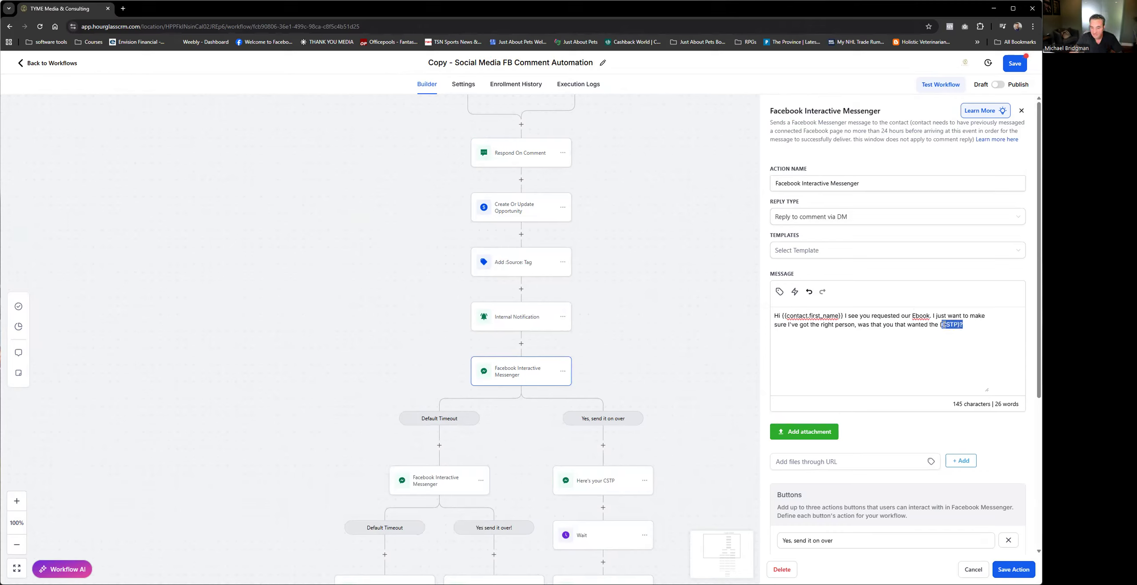
type("Q")
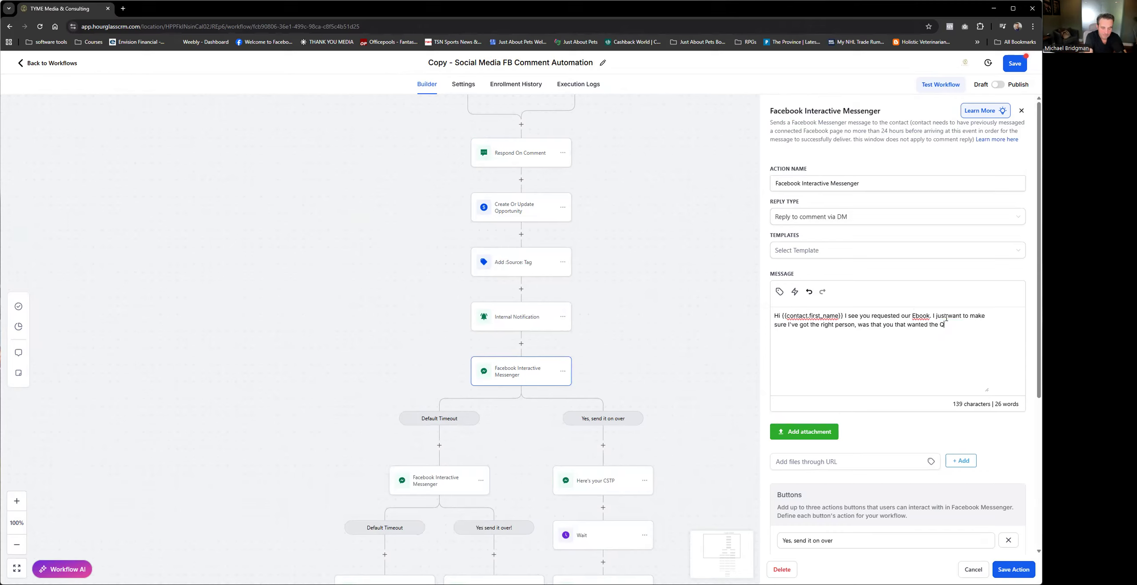
type("uick Guide to Ro")
key("BackSpace")
key("BackSpace")
key("BackSpace")
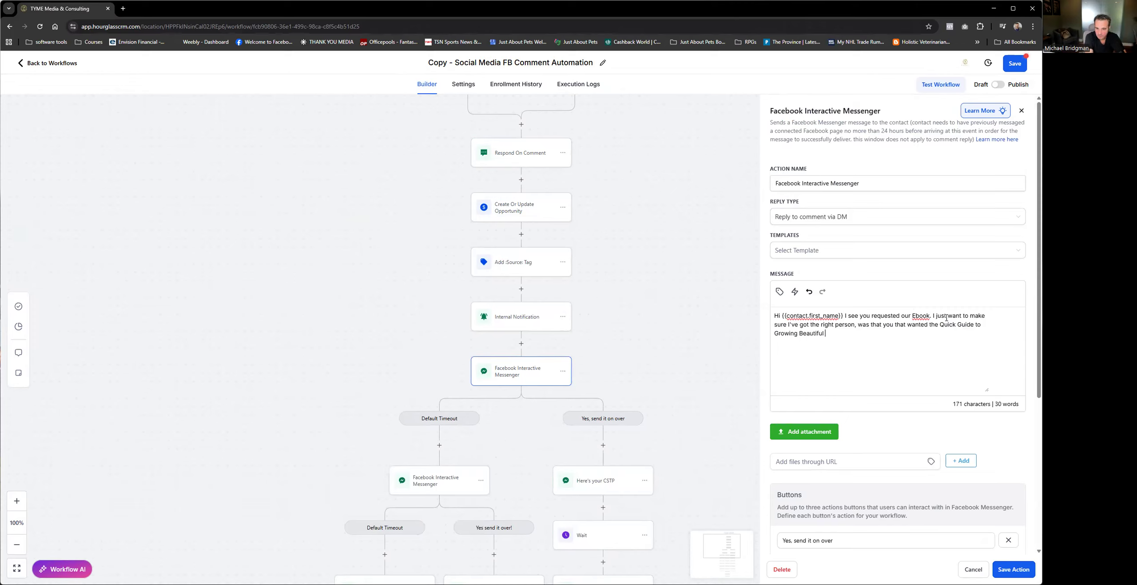
type("oses.")
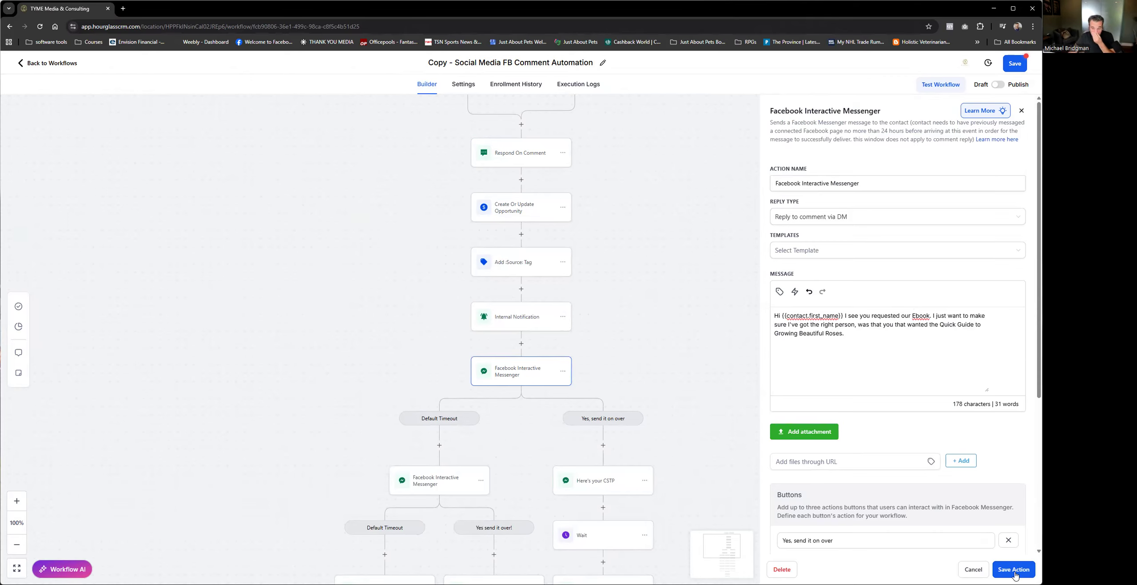
scroll(937, 500, "down", 5)
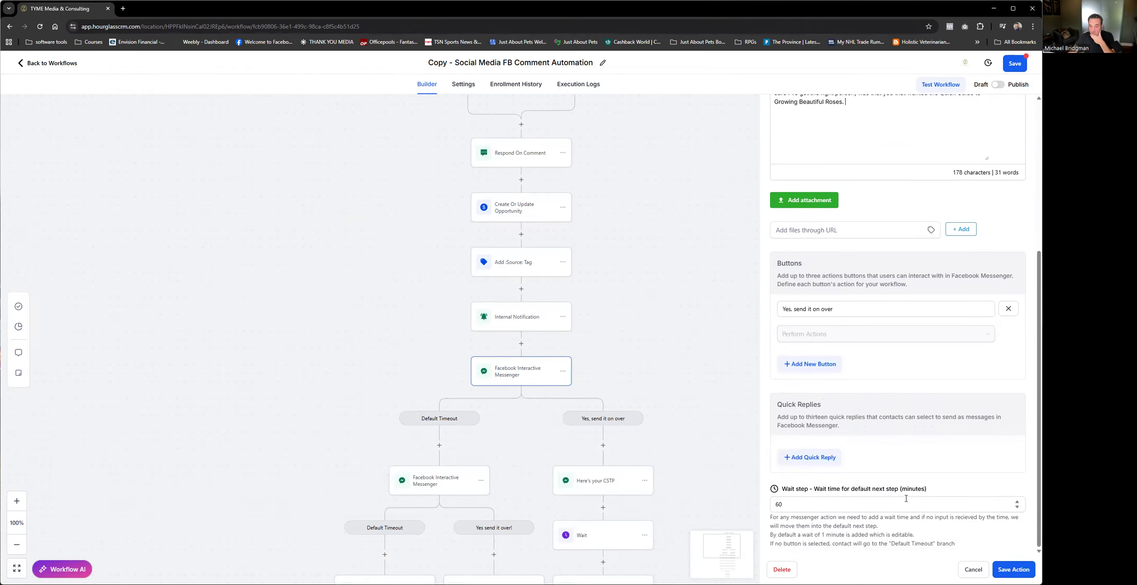
Step: Save the first Facebook Interactive Messenger action, reopen it to review its button and wait step, and save it again
left_click(1014, 569)
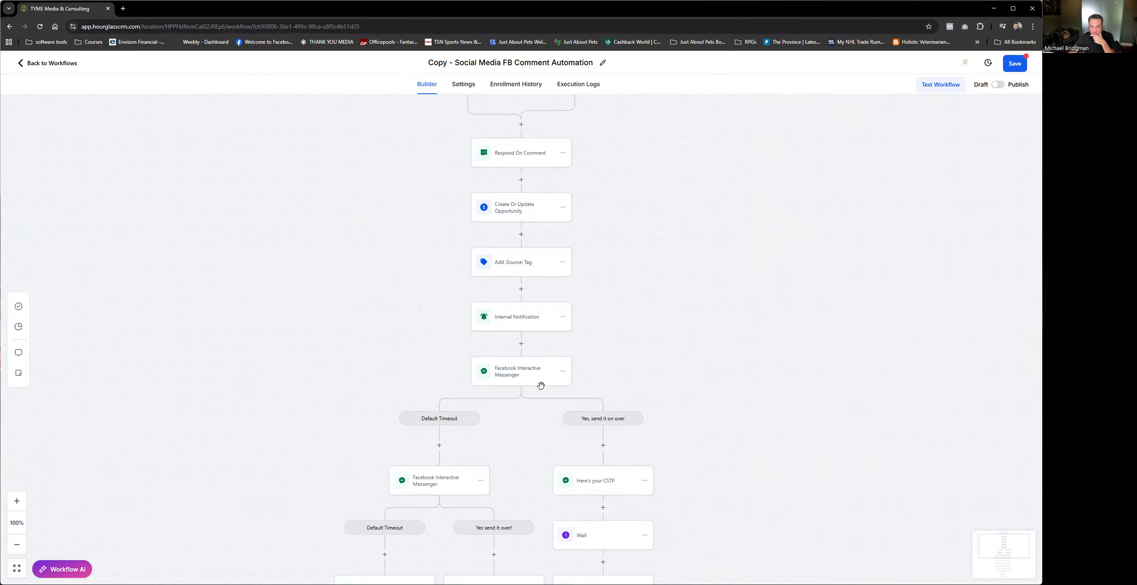
scroll(571, 384, "down", 1)
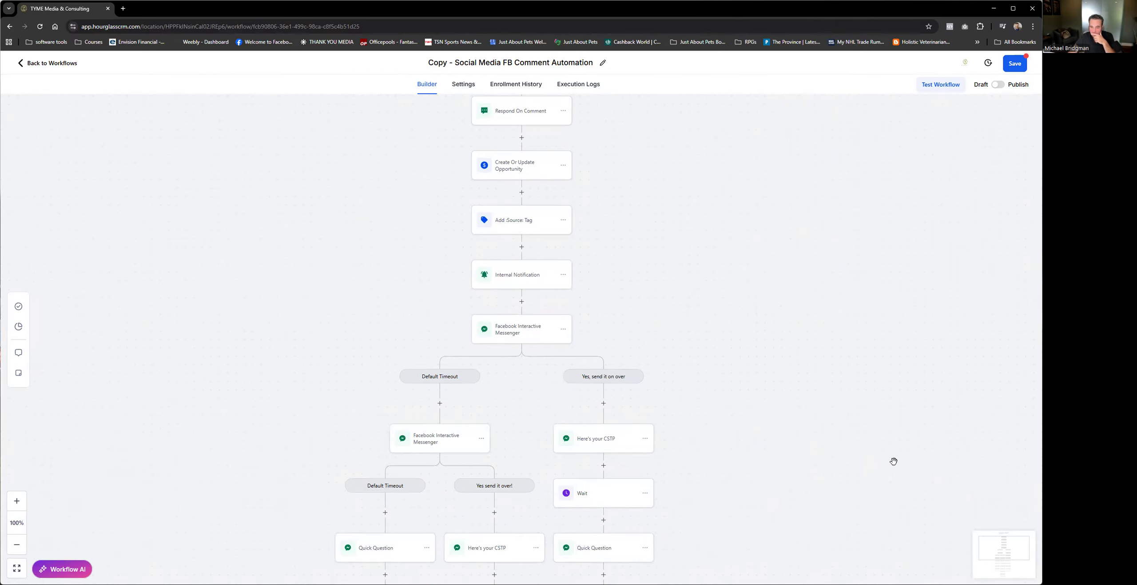
left_click(529, 336)
scroll(763, 567, "down", 5)
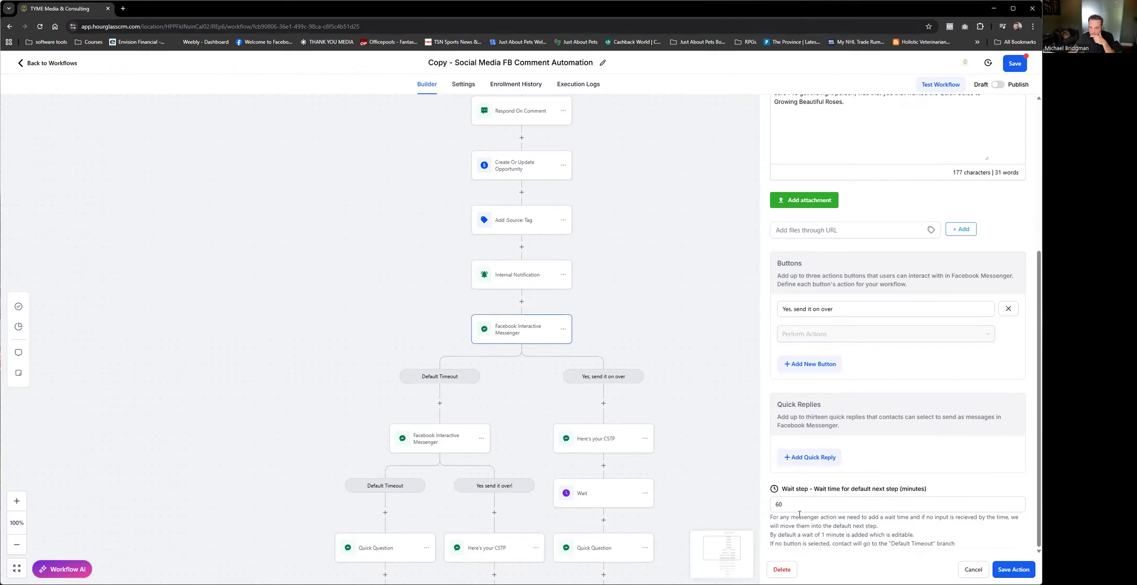
left_click(1022, 570)
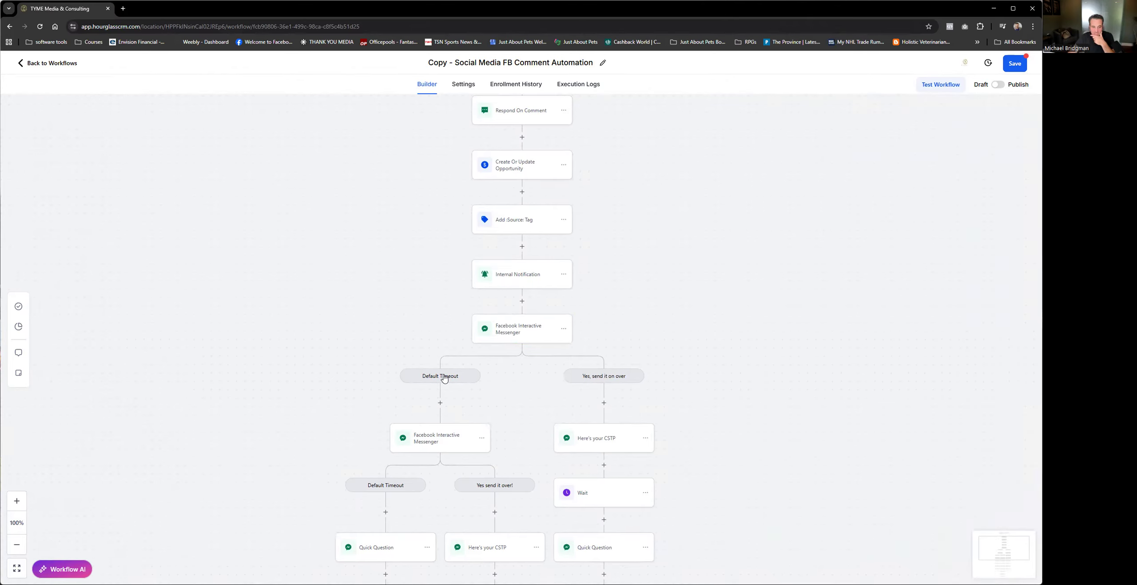
Step: Try attaching the cover letter PDF to the "Here's your CSTP" messenger action in the "Yes, send it on over" branch, and cancel the edit
scroll(447, 399, "down", 1)
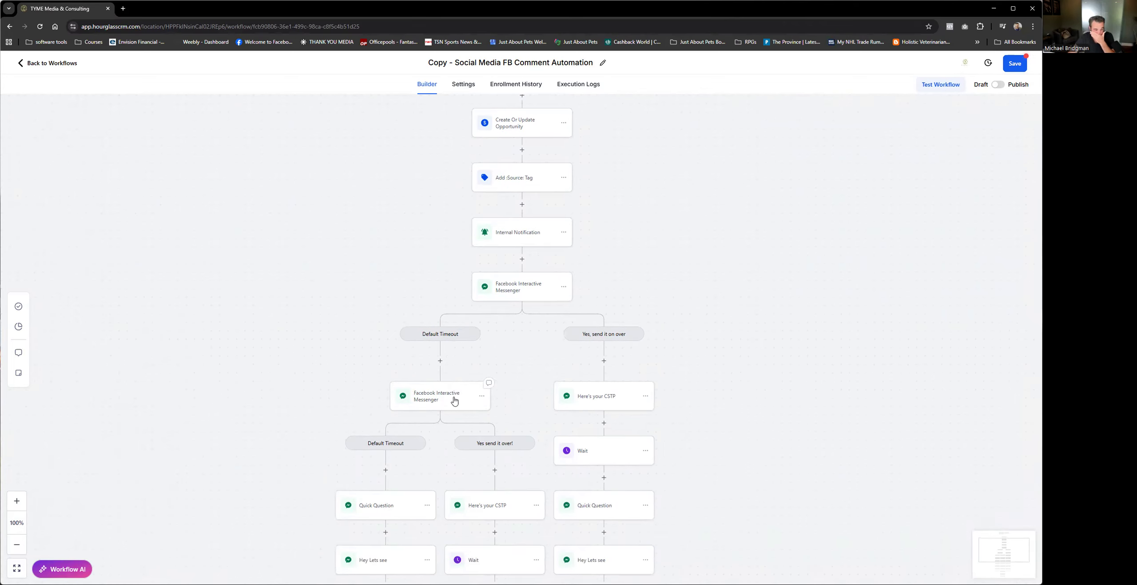
scroll(454, 399, "down", 3)
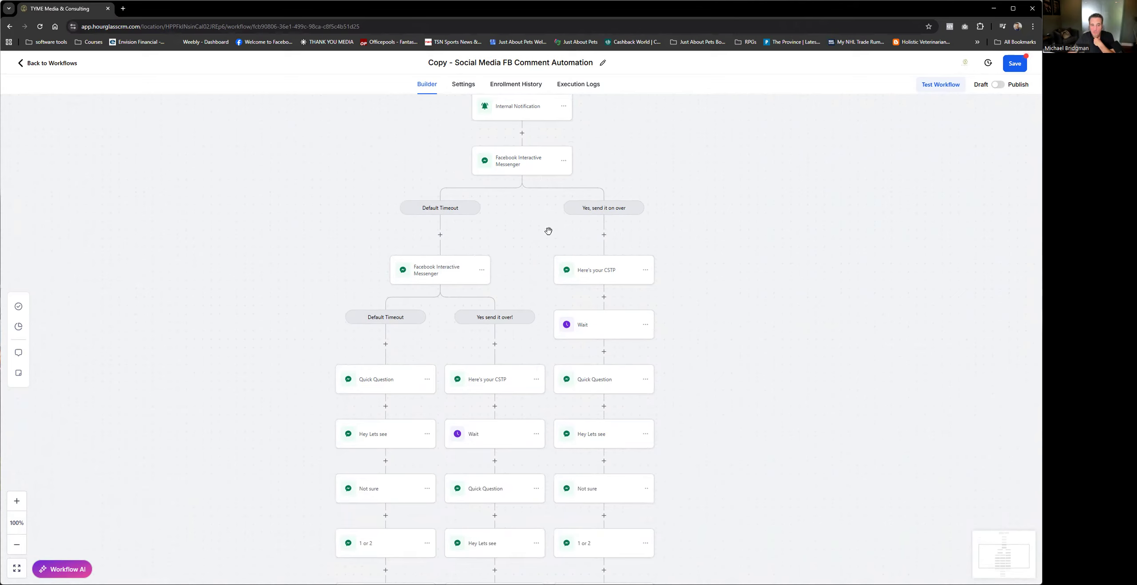
scroll(548, 231, "up", 1)
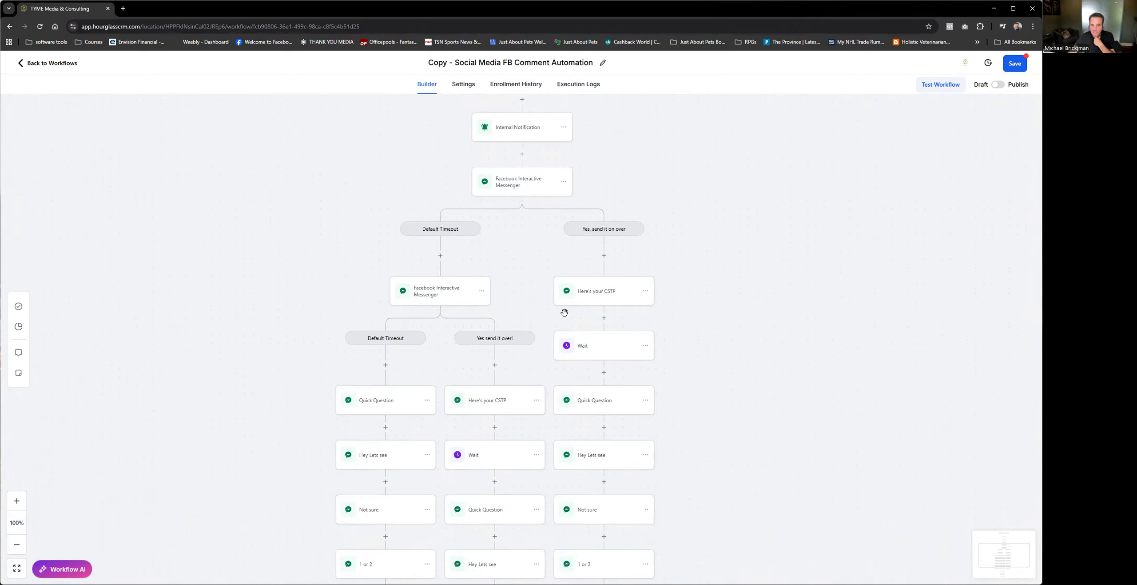
left_click(582, 293)
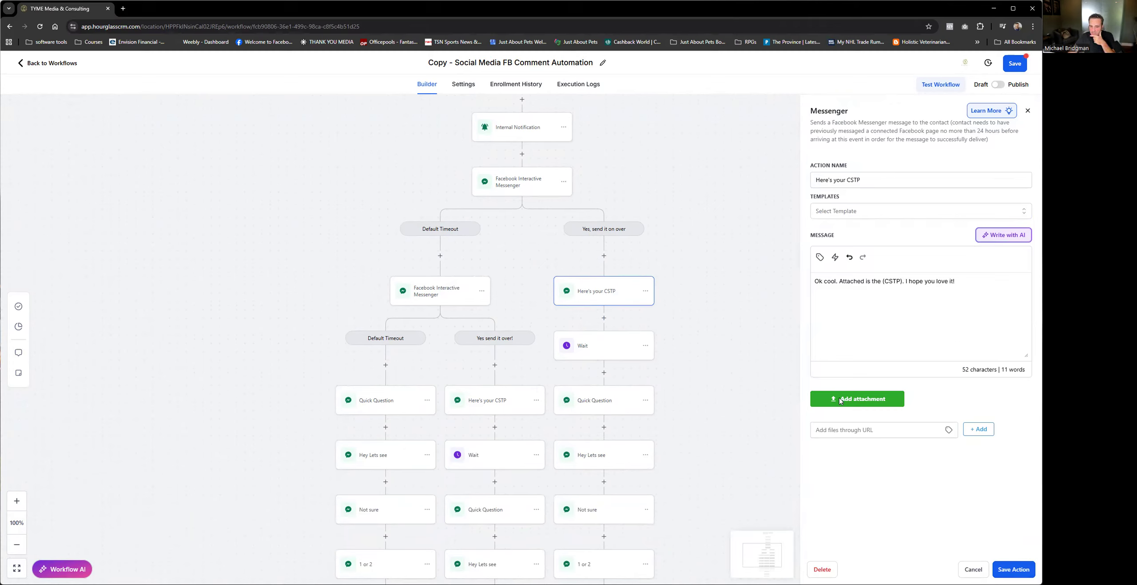
left_click(857, 398)
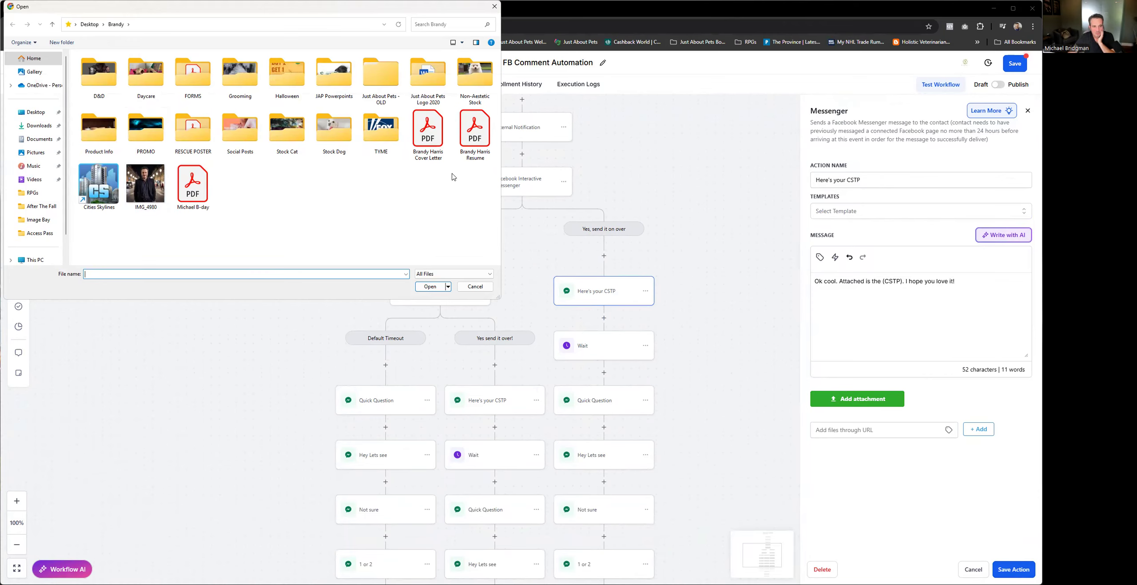
left_click(427, 133)
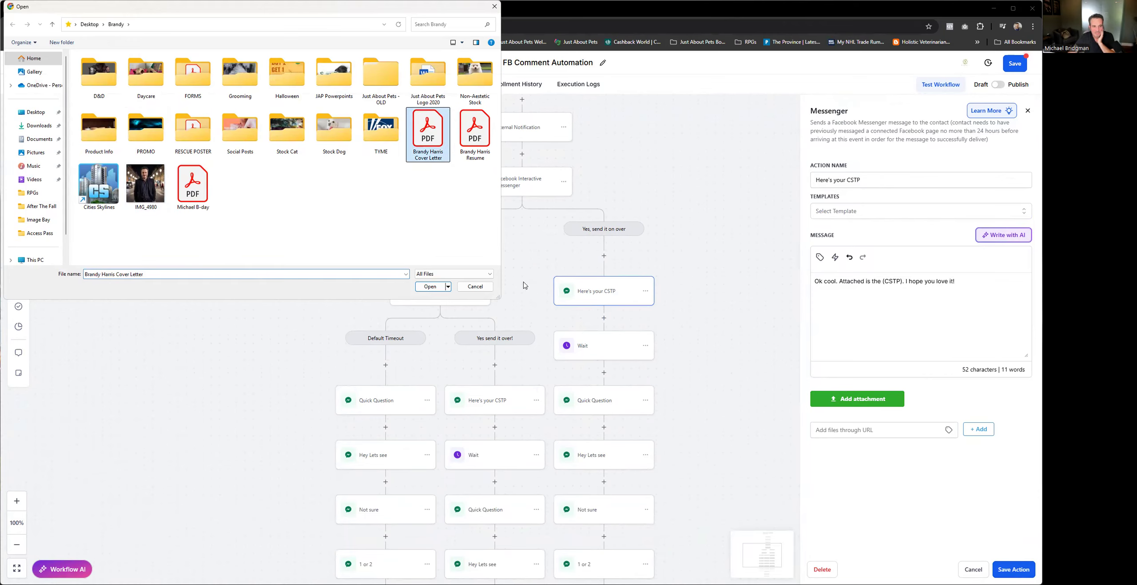
left_click(432, 287)
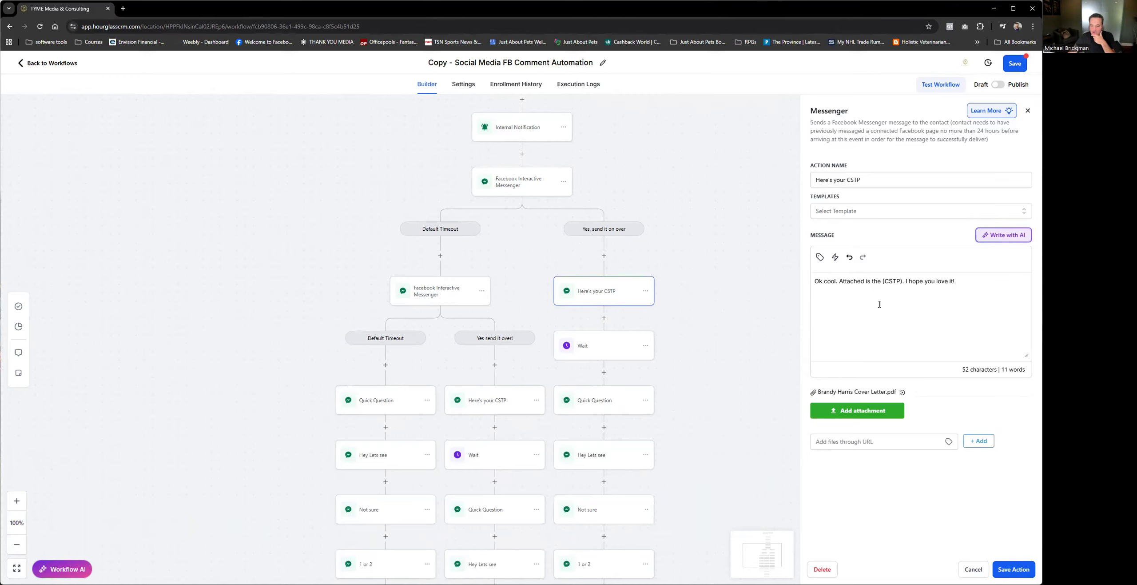
left_click(973, 569)
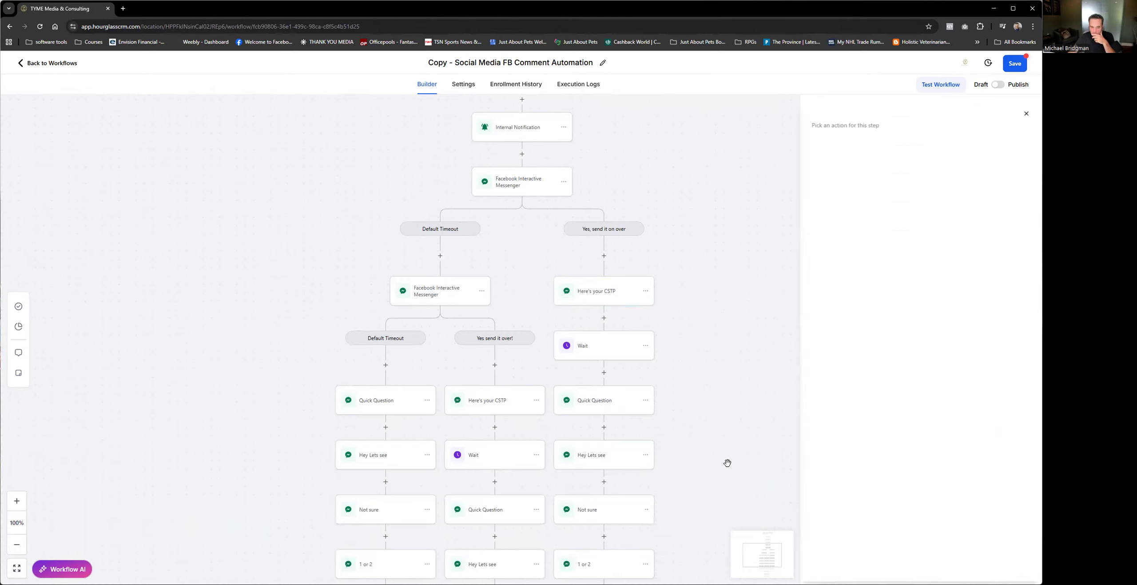
Step: Review the messages of the Quick Question, Hey Lets see and Not sure actions in the "Yes, send it on over" branch
left_click(593, 410)
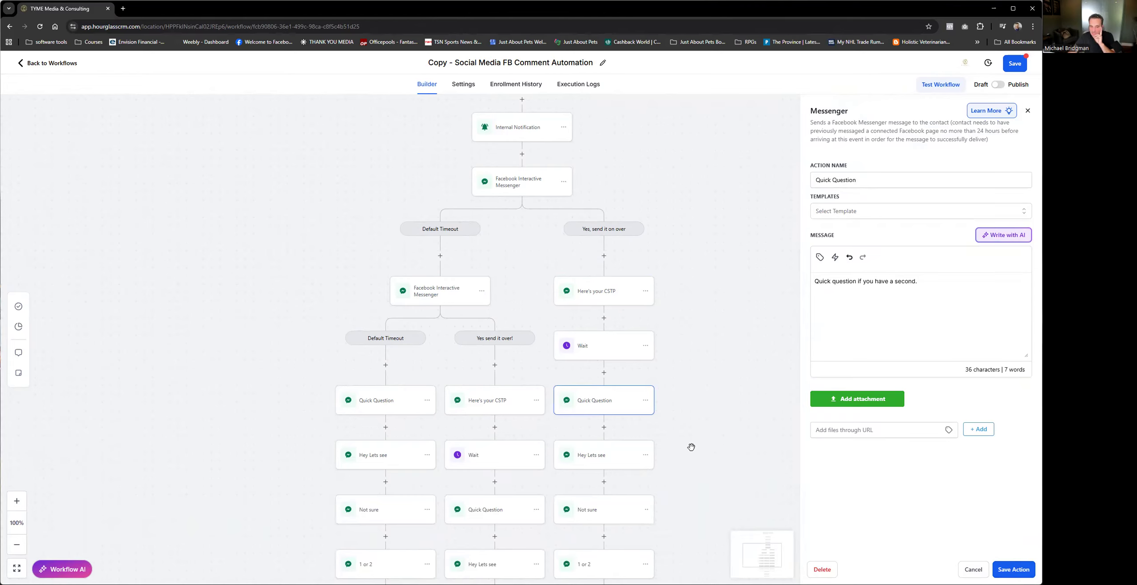
left_click(972, 569)
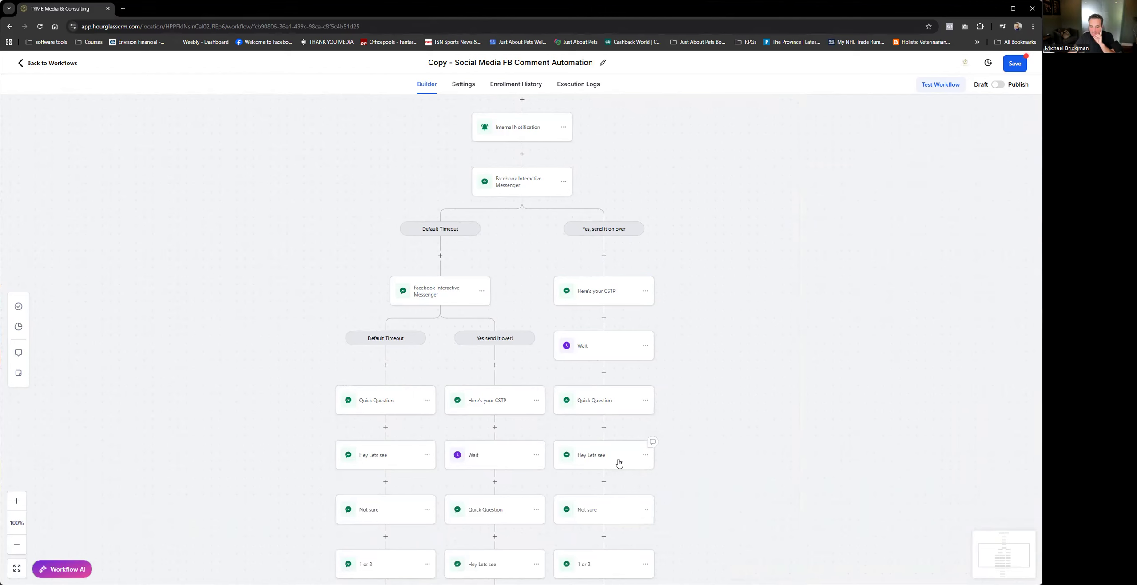
left_click(617, 458)
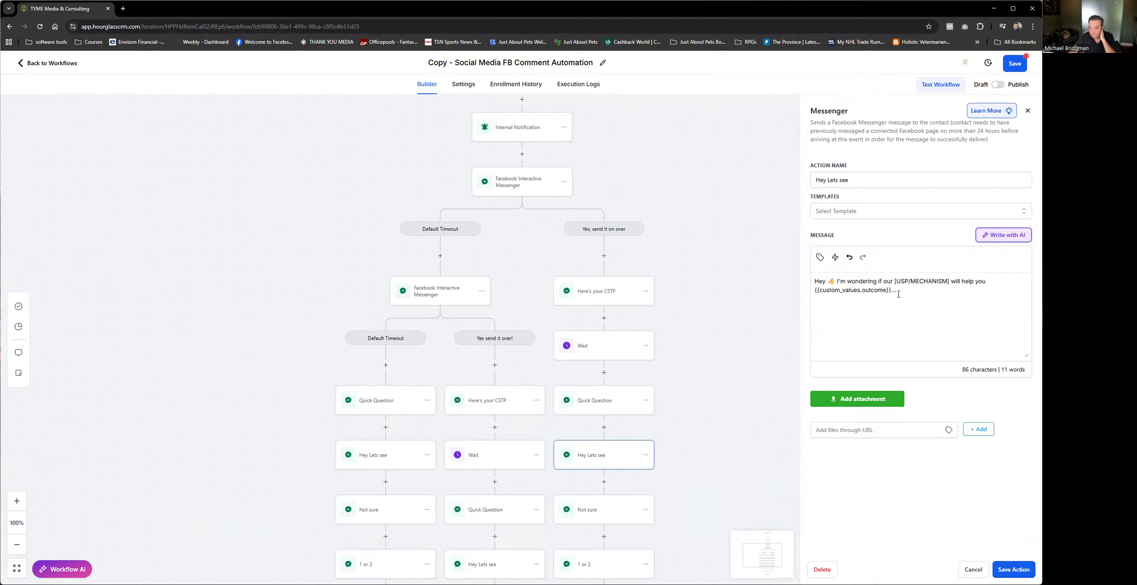
left_click(975, 569)
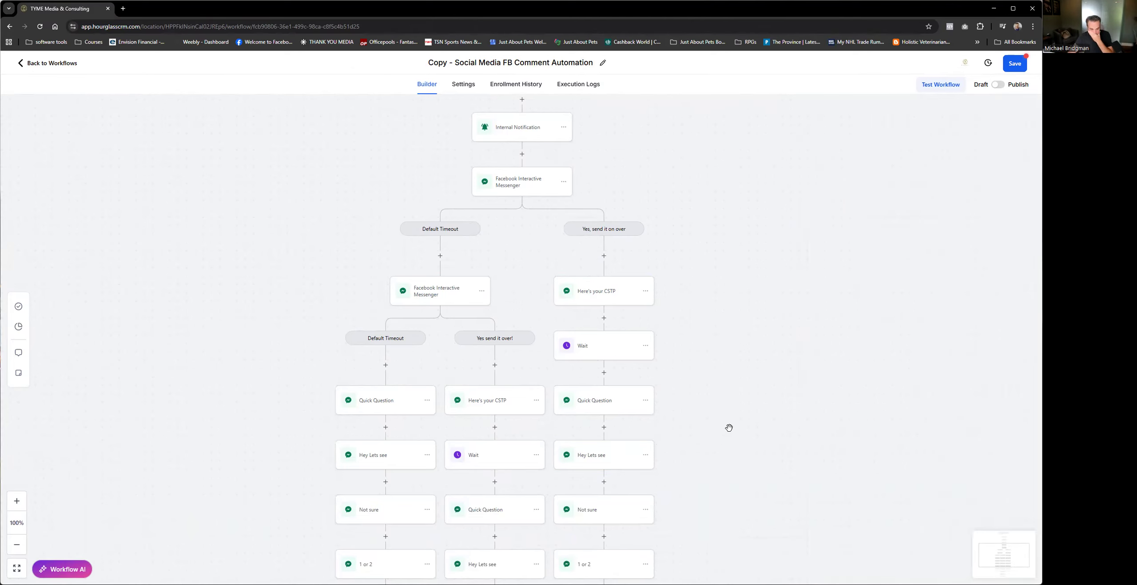
left_click(587, 516)
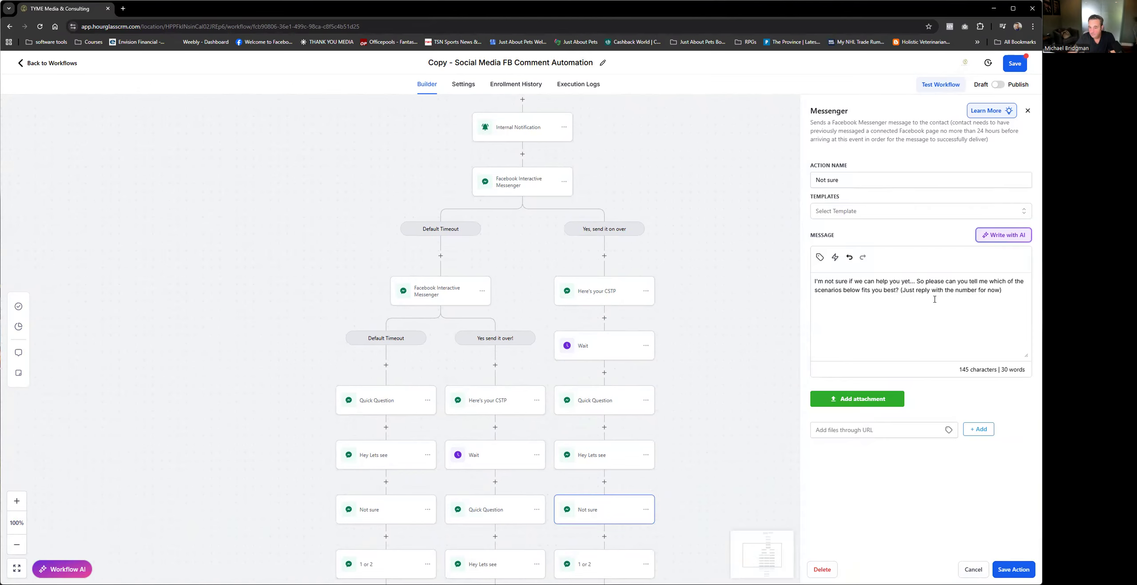
left_click(974, 570)
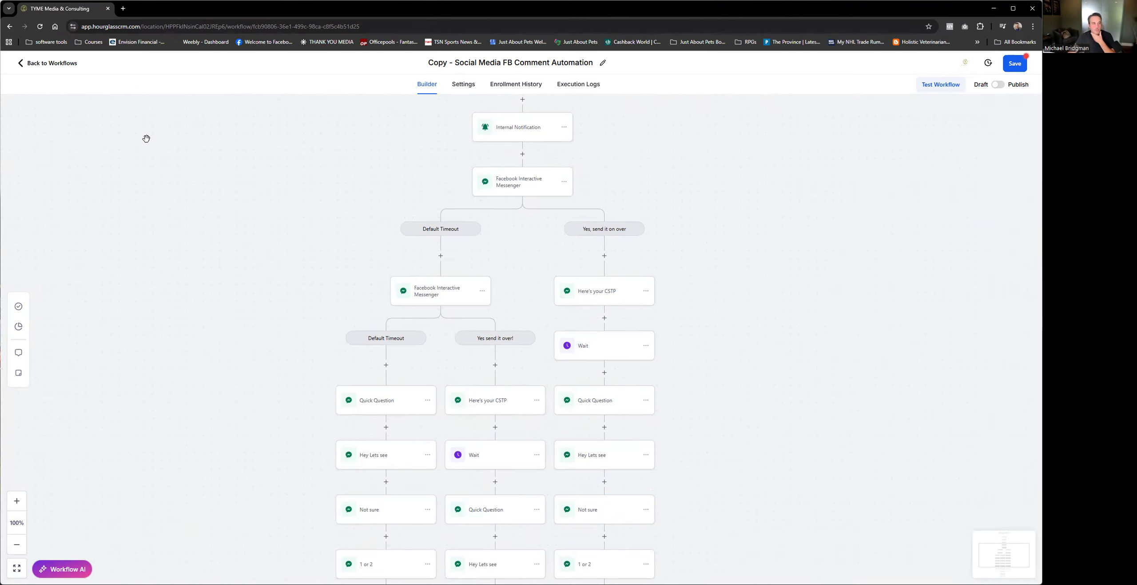
Step: Leave the copied FB comment workflow for the workflow list, discarding its unsaved changes
left_click(52, 63)
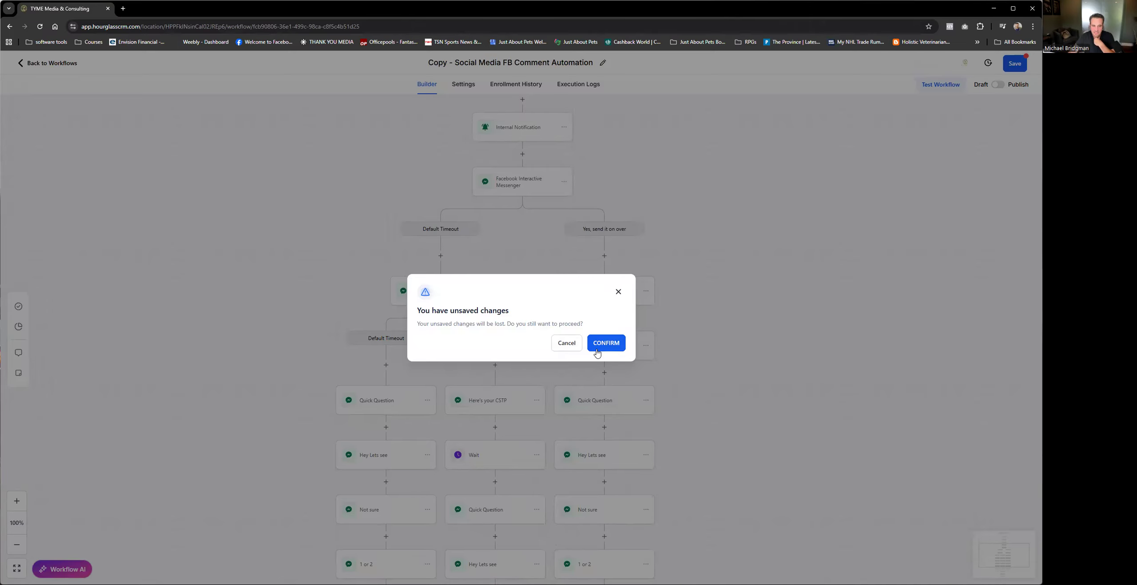
left_click(617, 347)
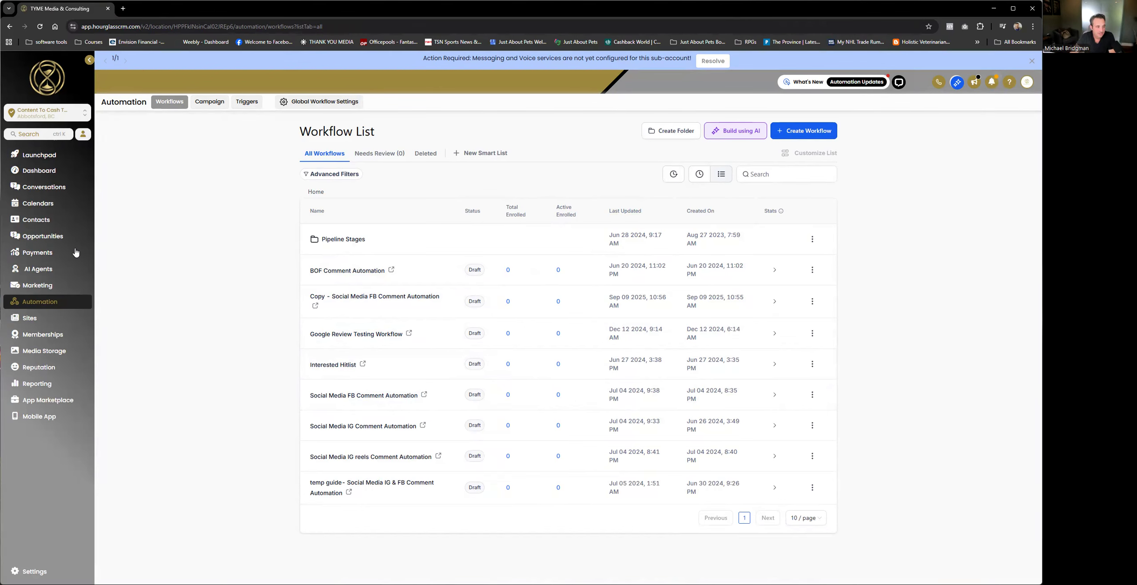
Step: View the Just About Pets contact record, and return through the workflow list to look at the Initial Lead Sales Pipeline opportunities
left_click(43, 220)
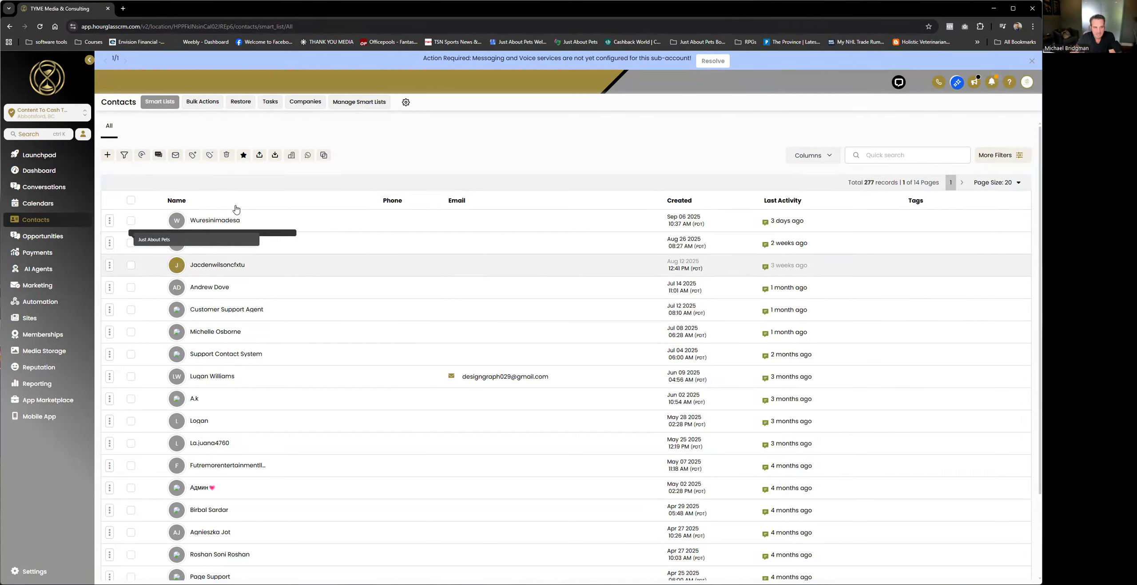
left_click(213, 243)
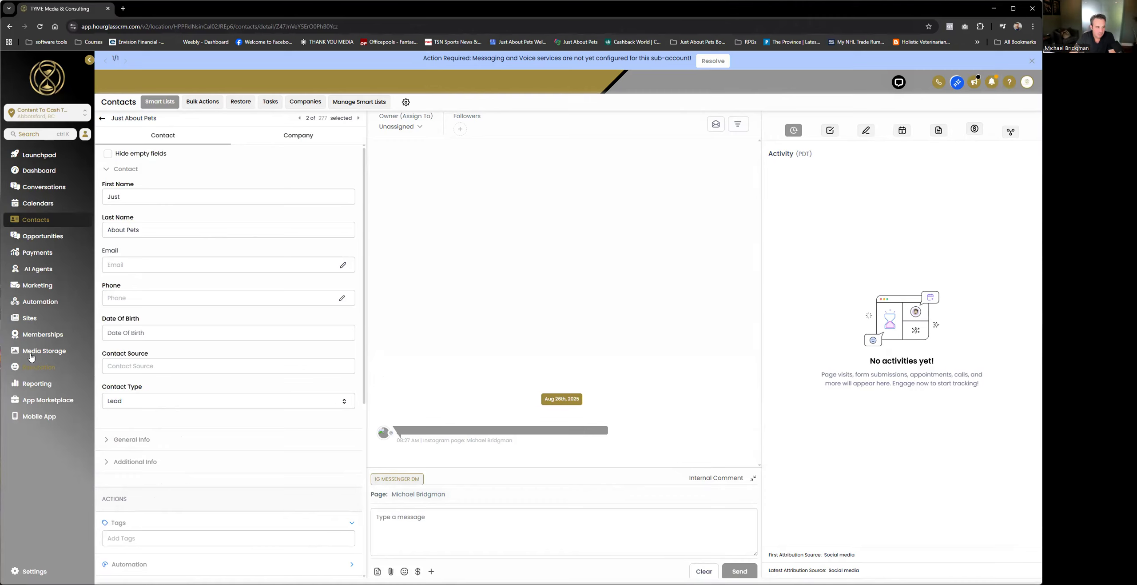
left_click(51, 301)
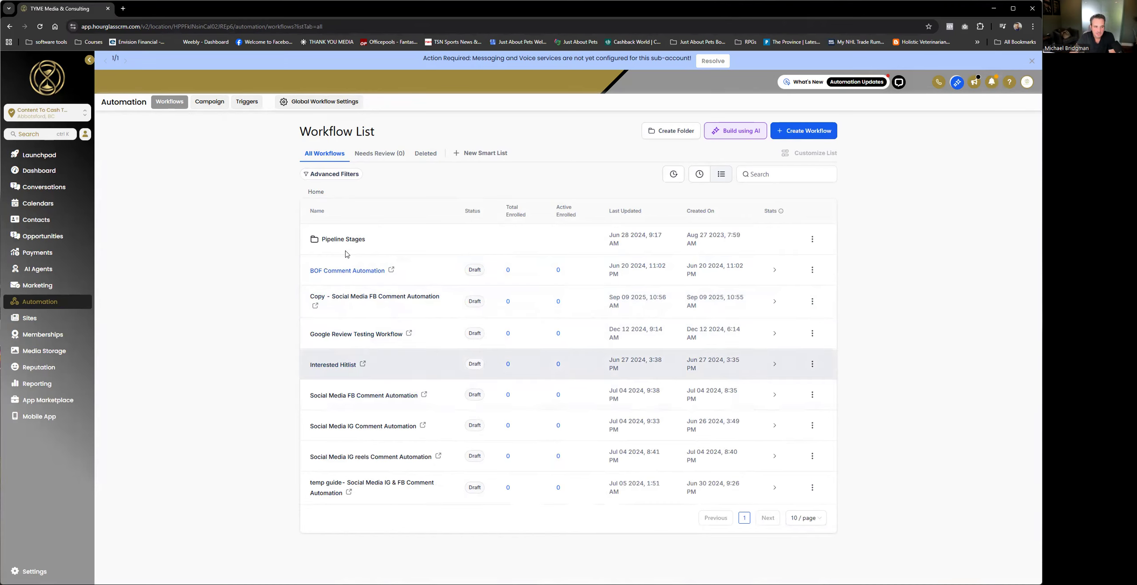
left_click(52, 239)
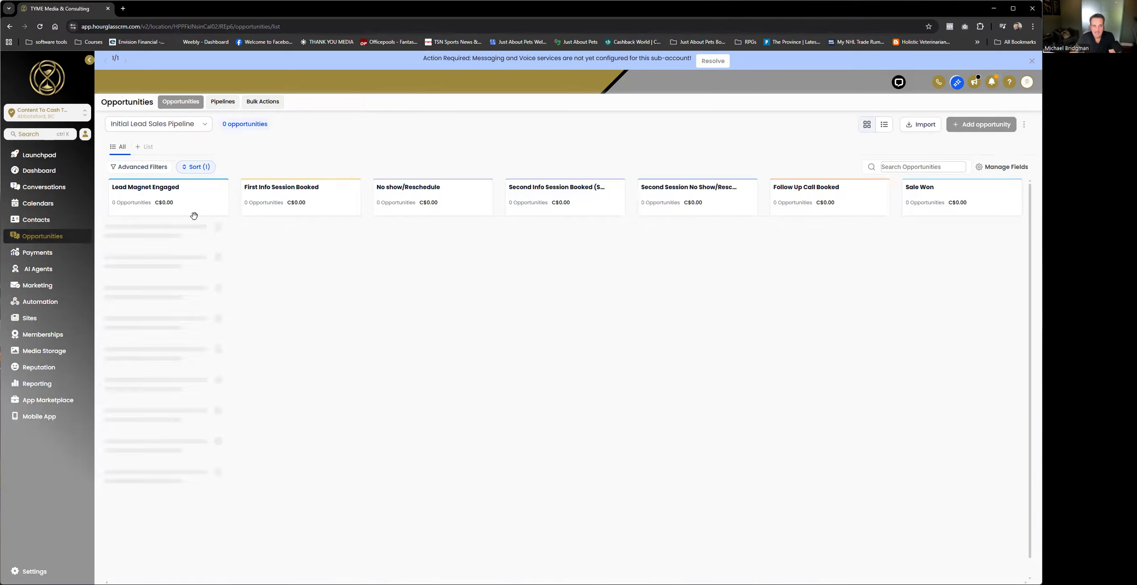